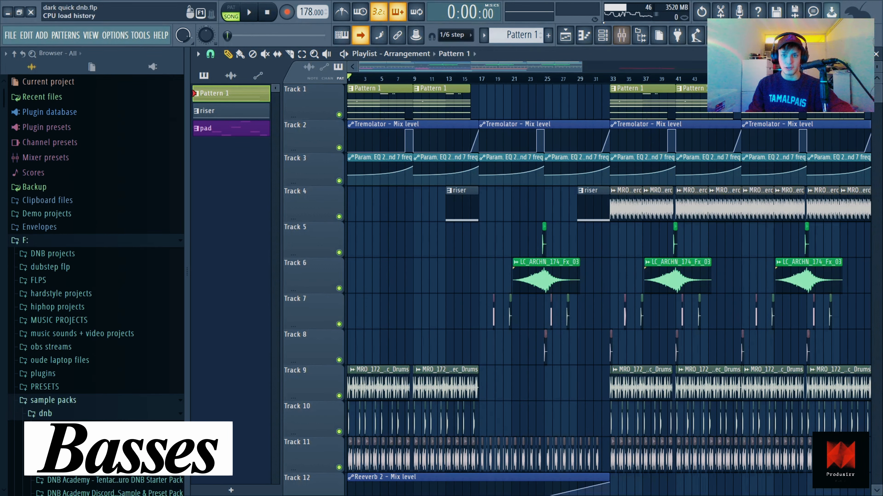
Step: Open the reese bass Serum instrument from the channel rack
{"action": "left_click", "coordinate": [603, 35]}
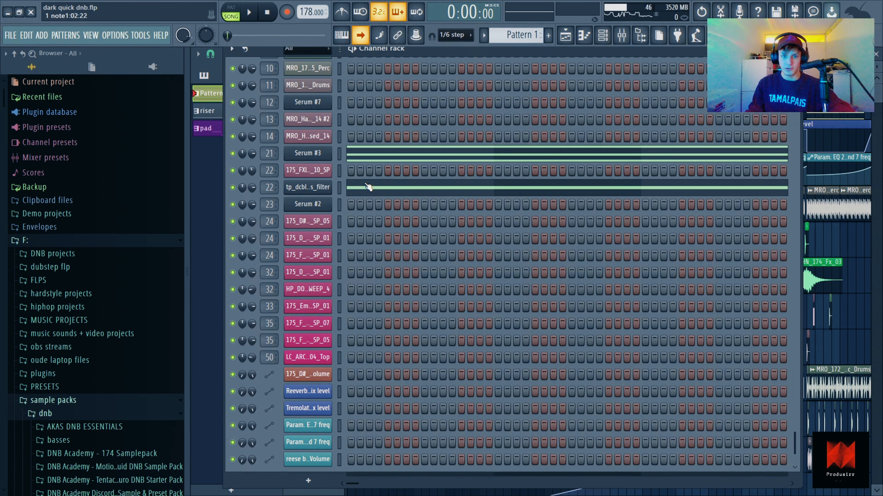
{"action": "scroll", "coordinate": [319, 321], "scroll_direction": "up", "scroll_amount": 10}
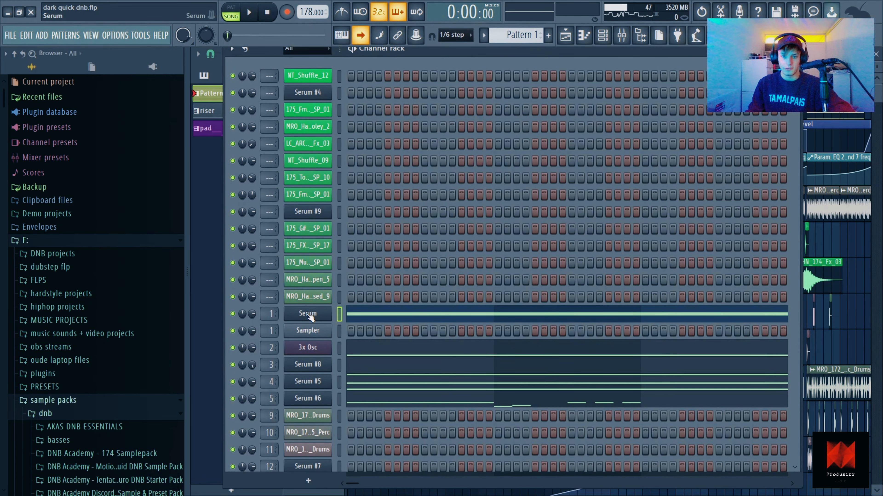
{"action": "left_click", "coordinate": [310, 315]}
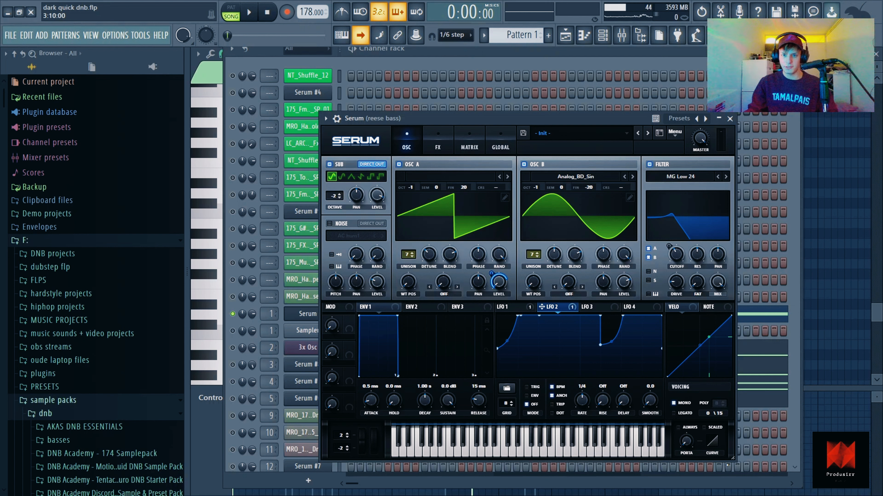
Step: View the Serum reese bass effects chain and play the song to hear its distortion and multiband compressor
{"action": "left_click", "coordinate": [438, 147]}
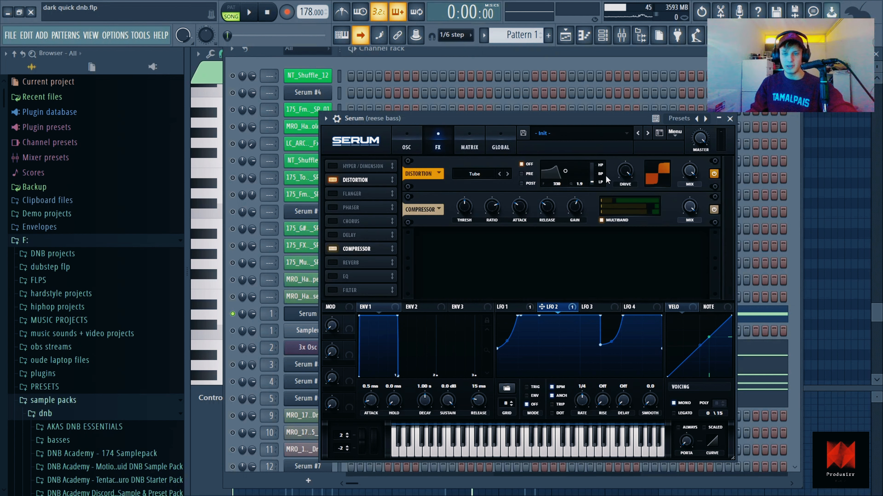
{"action": "left_click_drag", "start_coordinate": [619, 175], "coordinate": [595, 21]}
{"action": "key", "text": "space"}
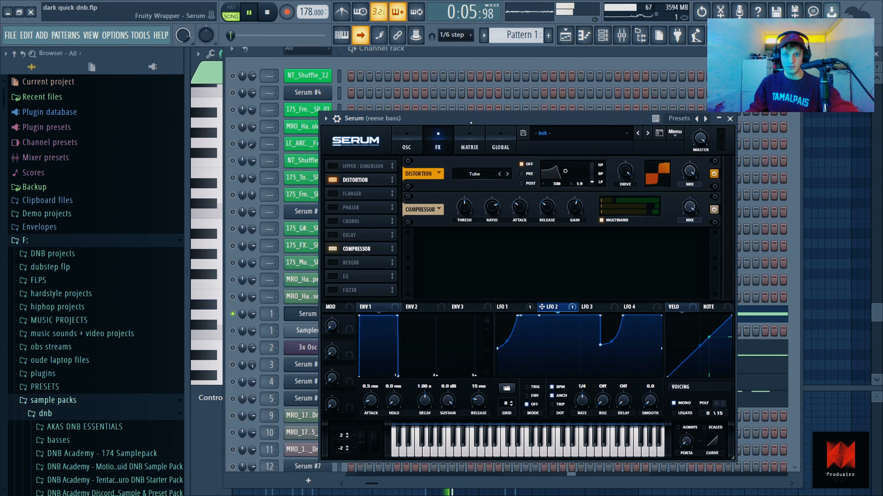
{"action": "key", "text": "space"}
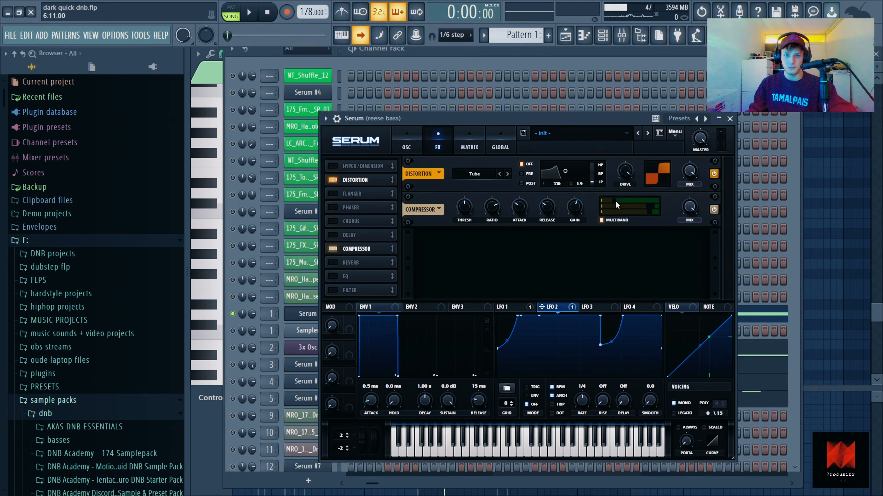
Step: Inspect the two Fruity parametric EQ 2 effects in slots 4 and 5 of the reese bass mixer track
{"action": "key", "text": "F9"}
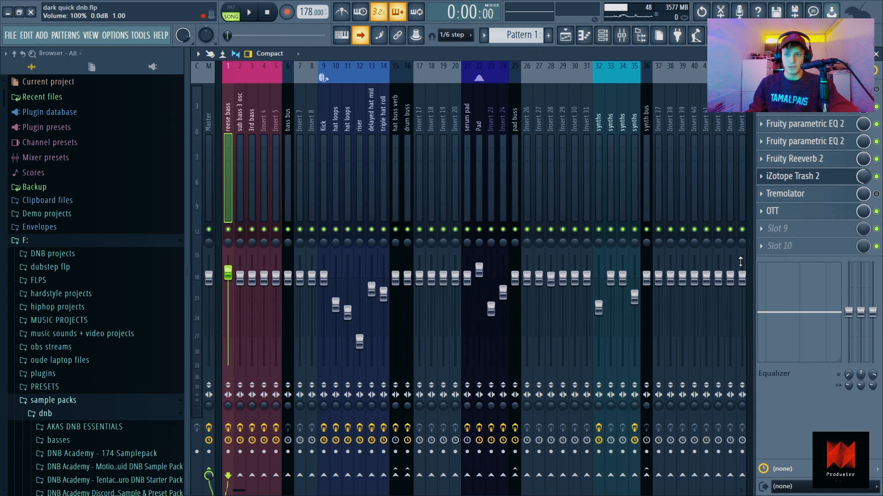
{"action": "left_click", "coordinate": [794, 142]}
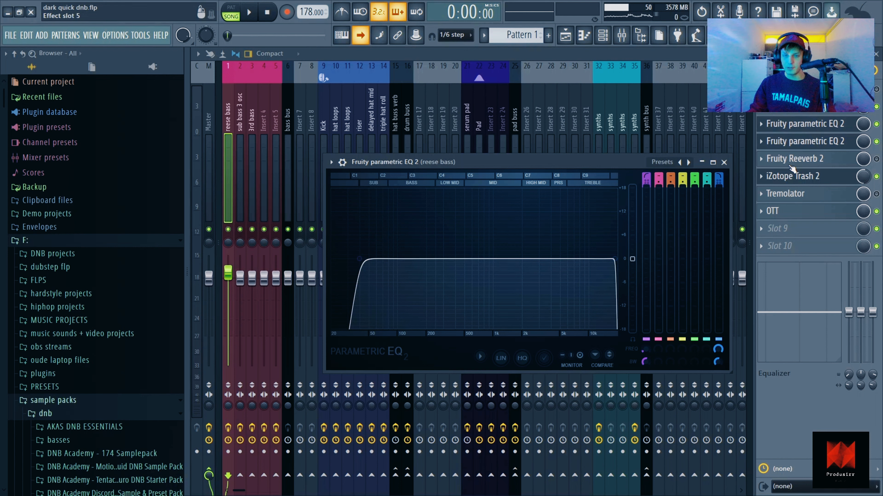
{"action": "left_click", "coordinate": [808, 150]}
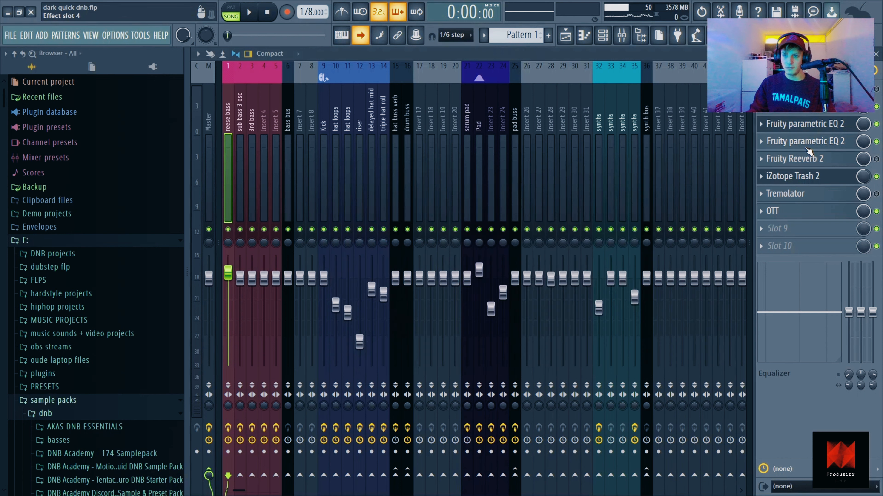
{"action": "left_click", "coordinate": [808, 150]}
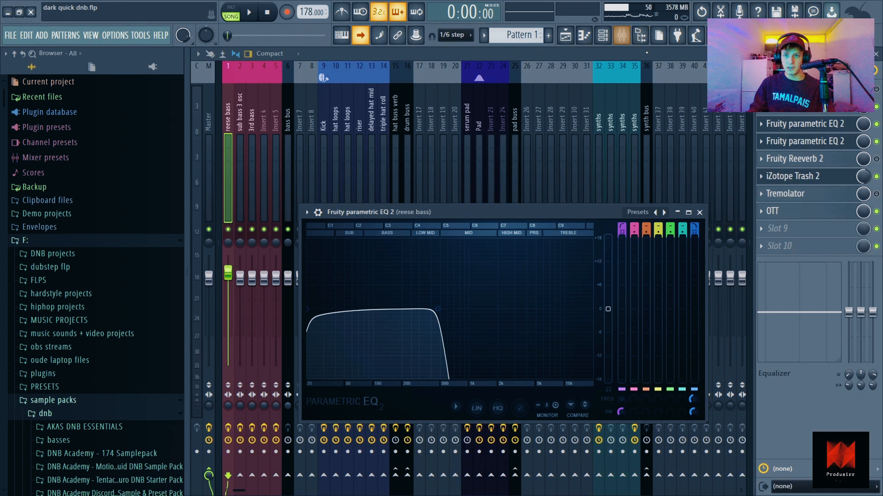
Step: Examine the reese bass EQ band 7 frequency automation on playlist Track 3
{"action": "left_click", "coordinate": [621, 35]}
{"action": "left_click", "coordinate": [565, 35]}
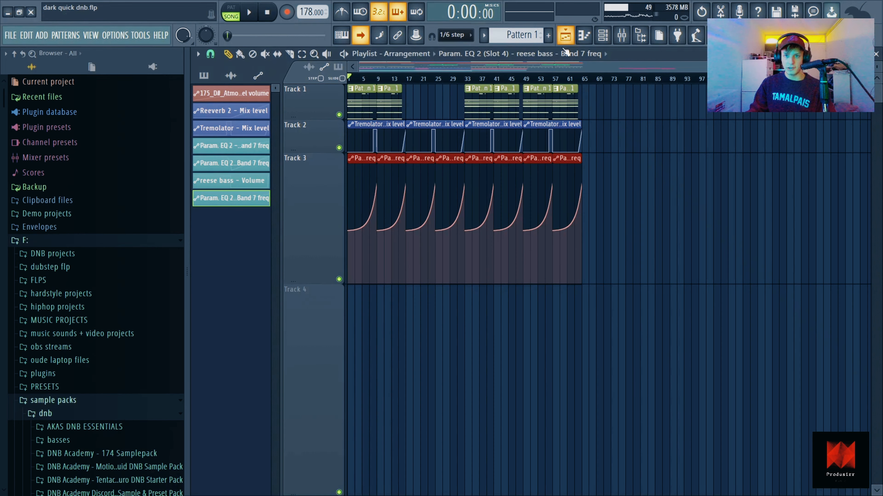
{"action": "scroll", "coordinate": [323, 226], "scroll_direction": "up", "scroll_amount": 5}
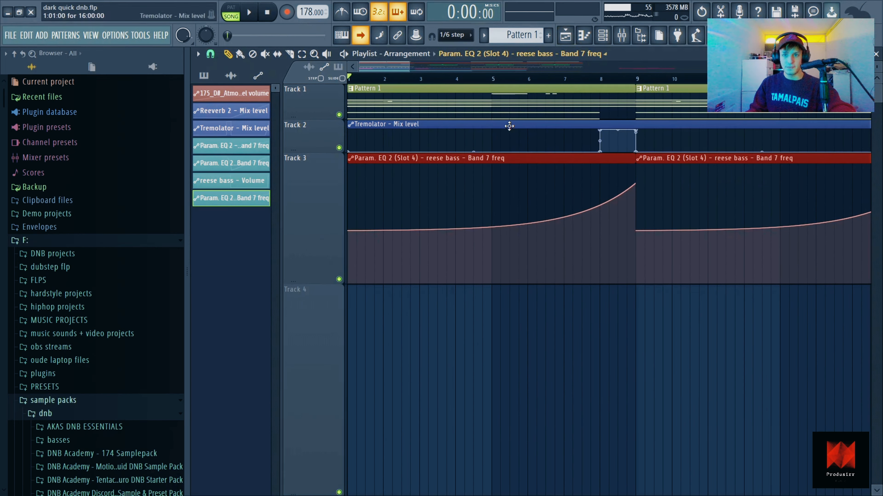
Step: Open the reese bass parametric EQ in slot 4 and play the song to watch its low-pass filter sweep
{"action": "left_click", "coordinate": [621, 35]}
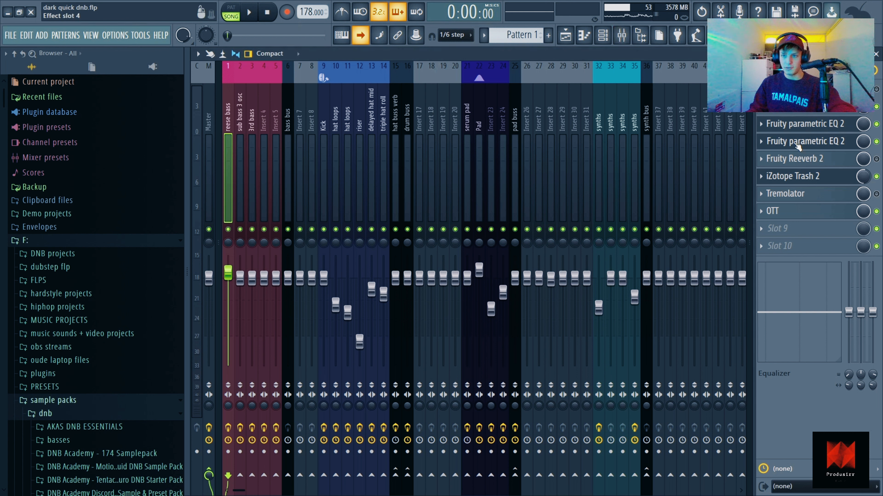
{"action": "left_click", "coordinate": [798, 142]}
{"action": "key", "text": "space"}
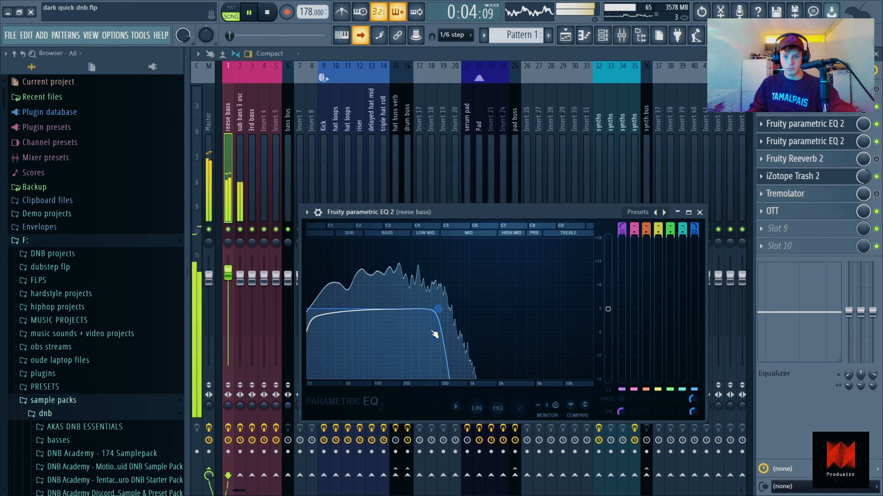
{"action": "left_click_drag", "start_coordinate": [438, 309], "coordinate": [516, 308]}
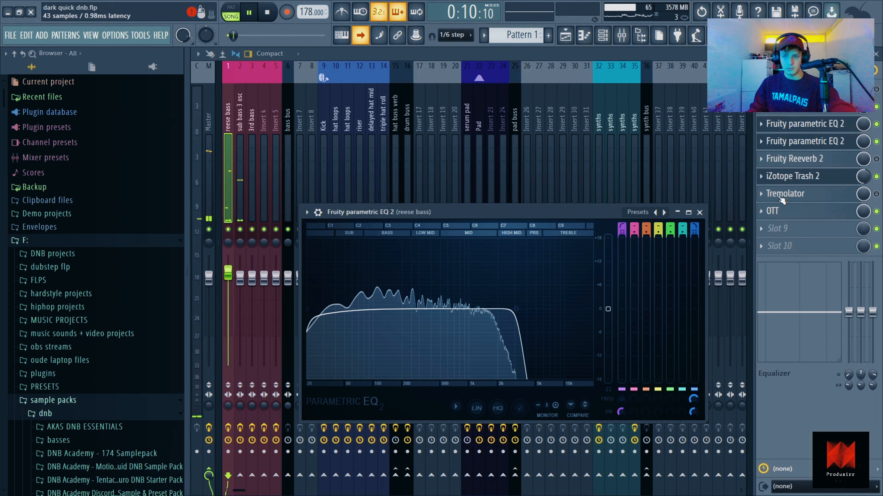
{"action": "key", "text": "space"}
Step: Review the iZotope Trash 2 and OTT settings on the reese bass track
{"action": "left_click", "coordinate": [792, 176]}
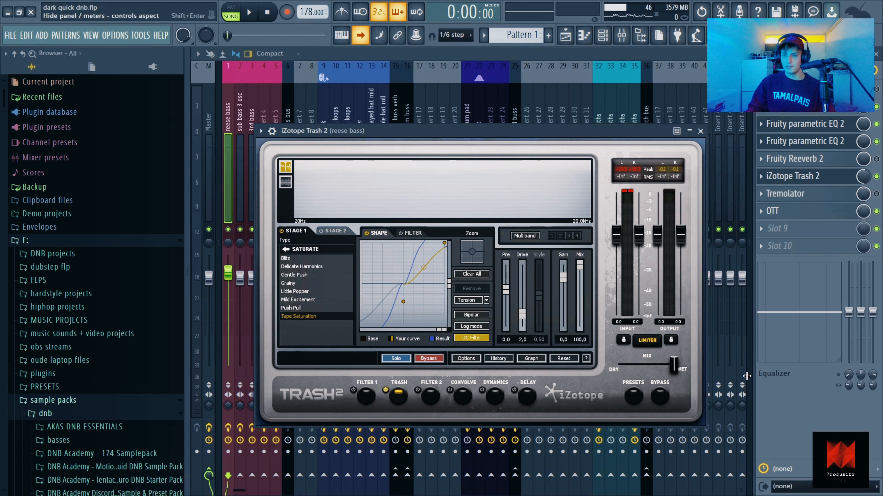
{"action": "left_click", "coordinate": [772, 211]}
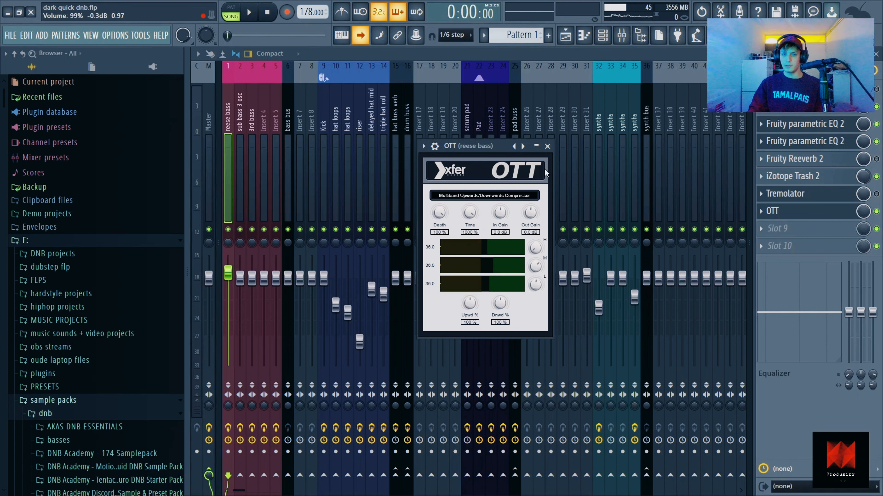
{"action": "left_click", "coordinate": [552, 153]}
Step: Review the sub bass notes in the piano roll and the 3x Osc oscillator settings
{"action": "key", "text": "F7"}
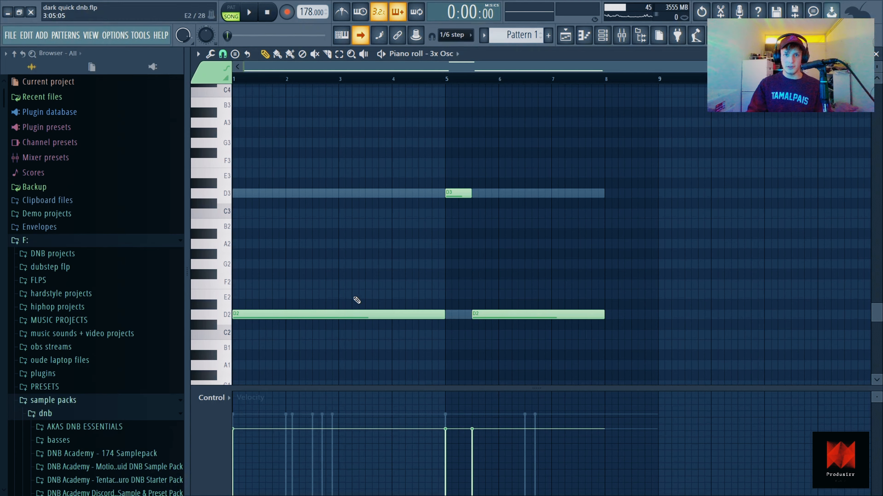
{"action": "left_click", "coordinate": [603, 35]}
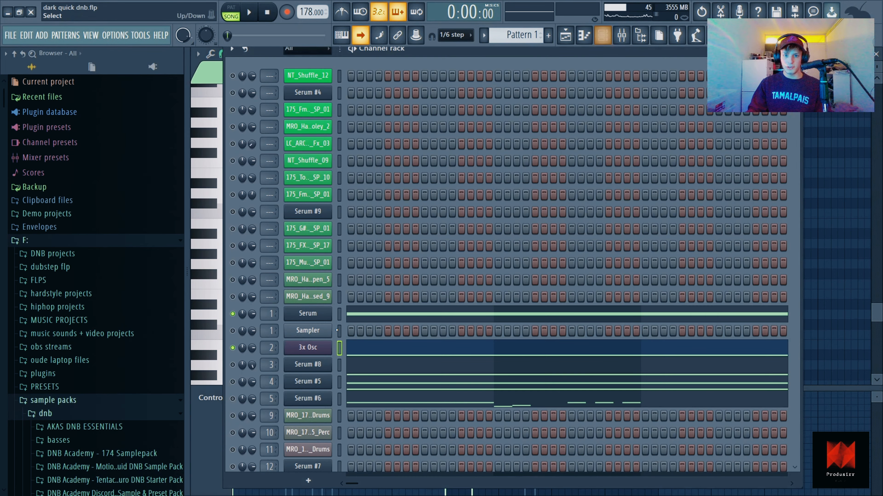
{"action": "left_click", "coordinate": [308, 348]}
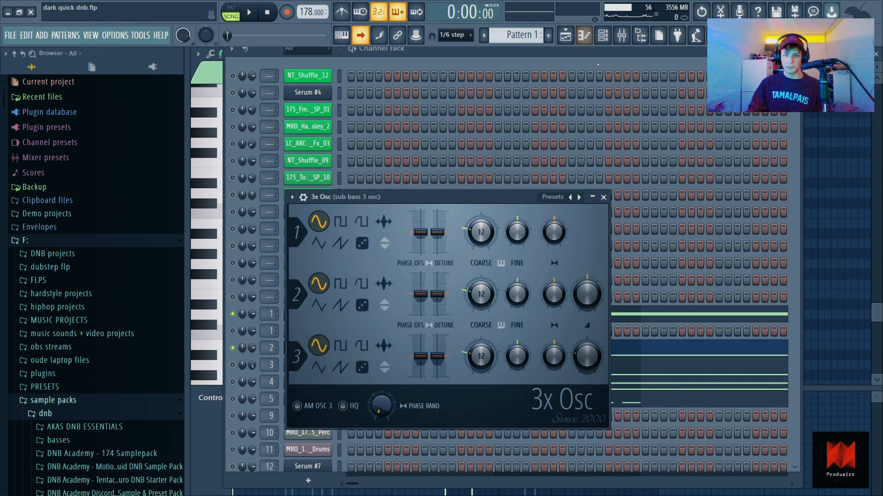
{"action": "left_click", "coordinate": [604, 36]}
{"action": "left_click", "coordinate": [603, 36]}
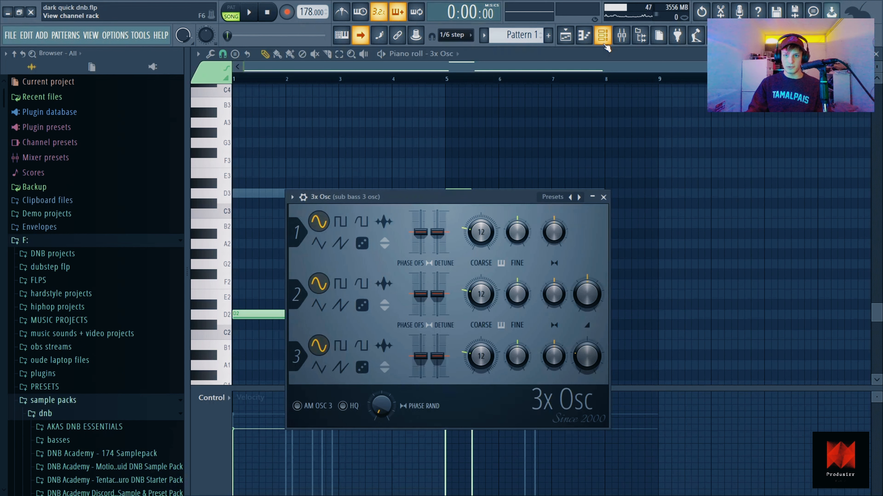
Step: Play the 3x Osc sub bass on its own and check its level in the mixer
{"action": "key", "text": "F6"}
{"action": "key", "text": "space"}
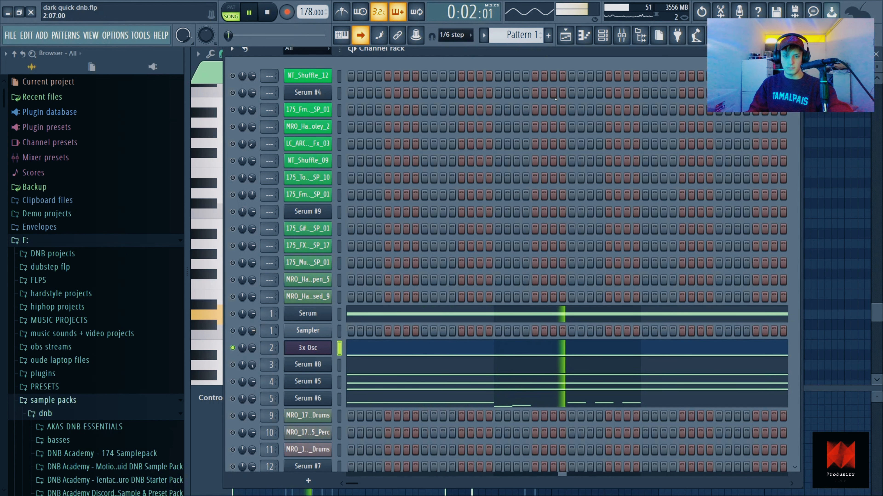
{"action": "left_click", "coordinate": [621, 35]}
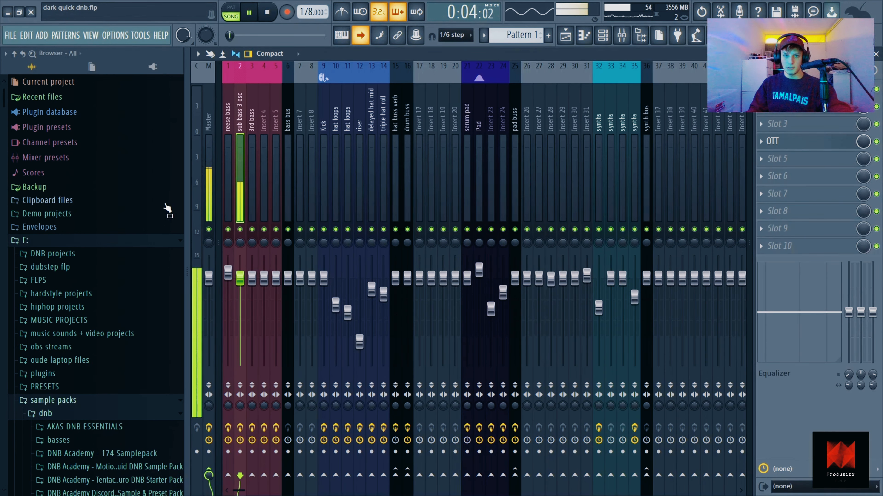
{"action": "key", "text": "space"}
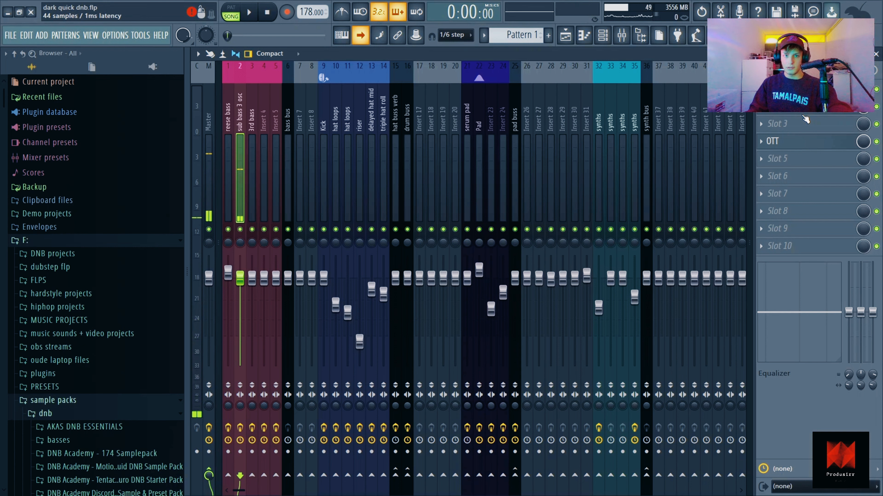
Step: Inspect the Fruity parametric EQ 2 and OTT effects on the sub bass track
{"action": "left_click", "coordinate": [803, 106]}
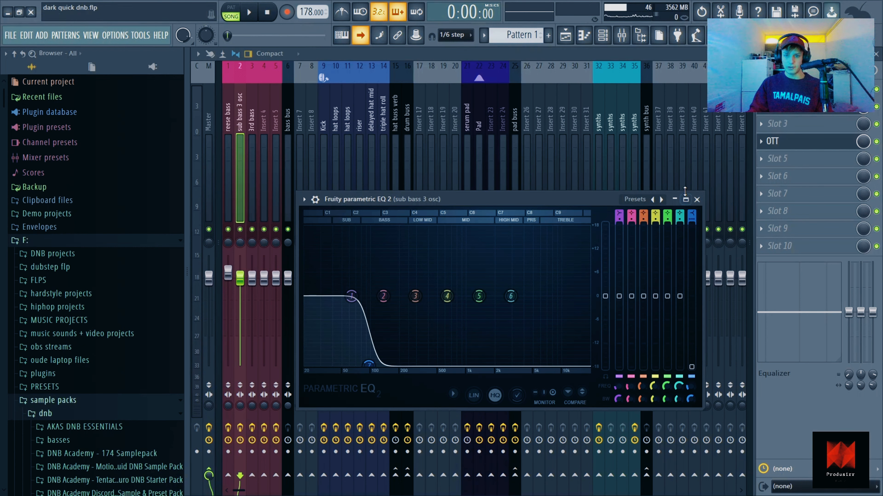
{"action": "left_click", "coordinate": [793, 143]}
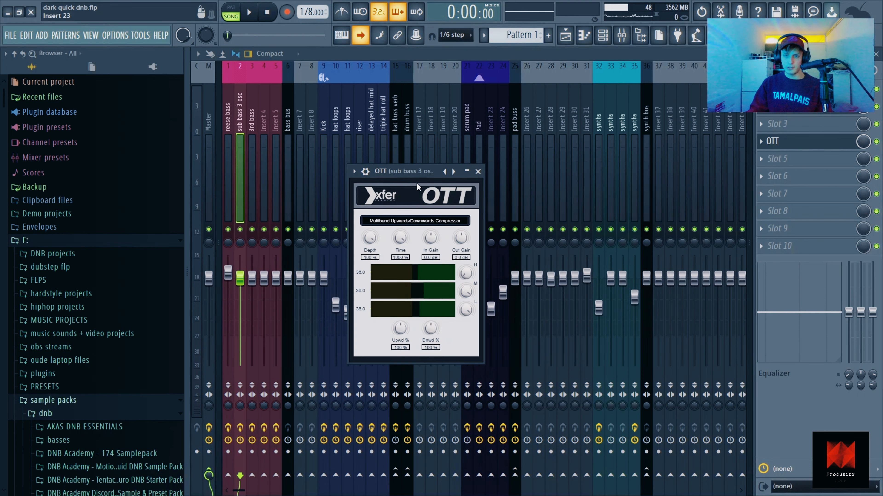
{"action": "left_click", "coordinate": [478, 171]}
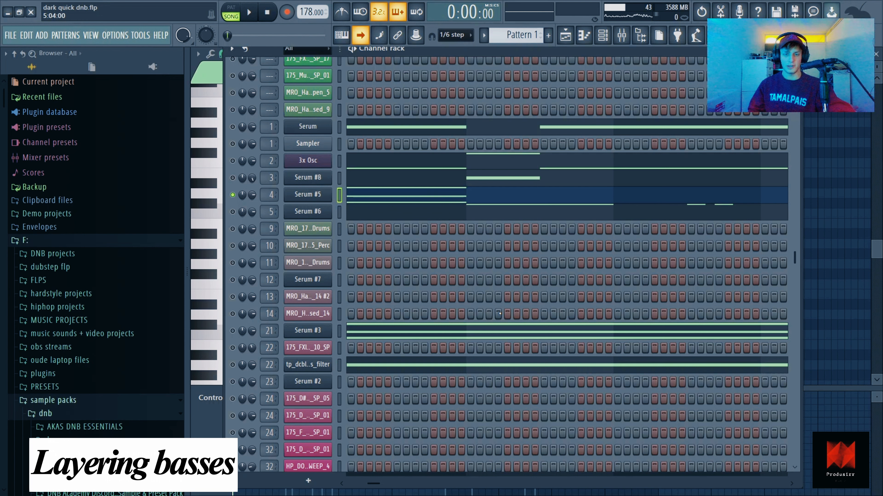
Step: Open Serum #5 and look through oscillator A's wavetable editor and its morph options
{"action": "left_click", "coordinate": [316, 197]}
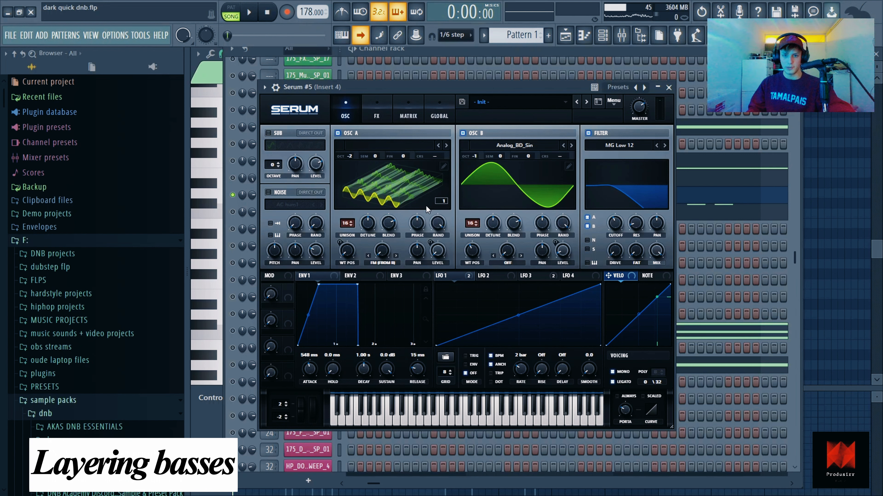
{"action": "left_click", "coordinate": [442, 167]}
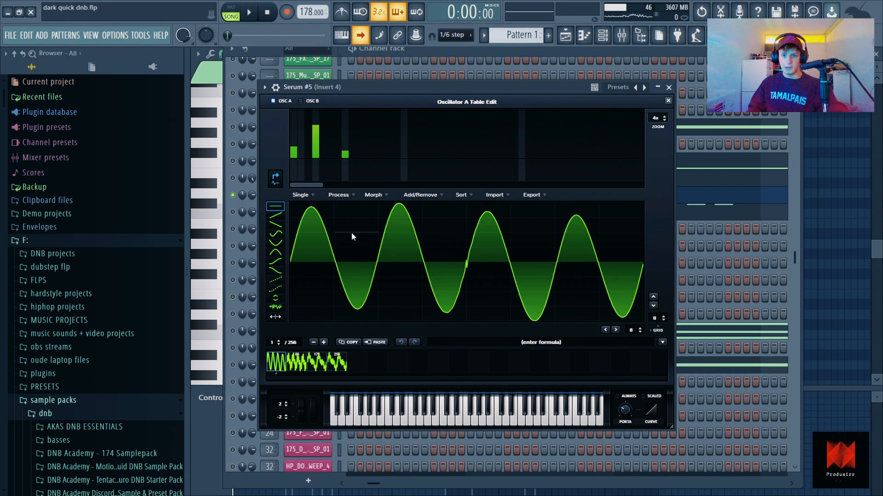
{"action": "left_click", "coordinate": [376, 198]}
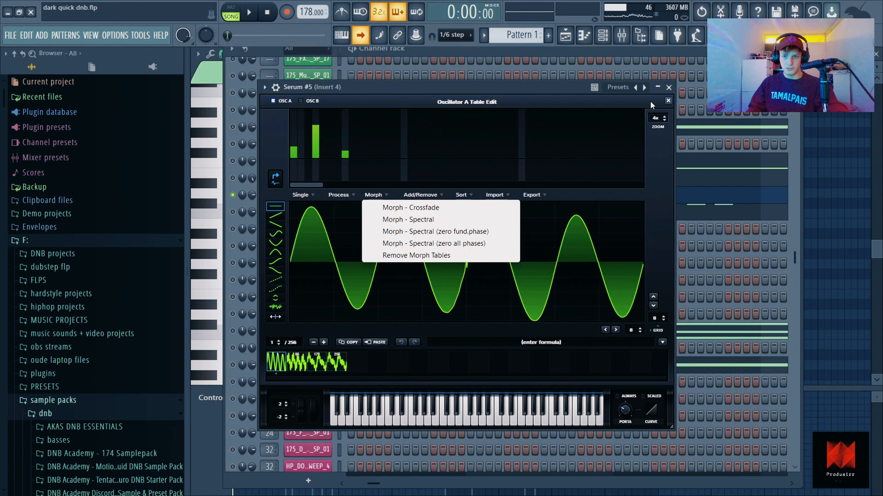
{"action": "left_click", "coordinate": [666, 100]}
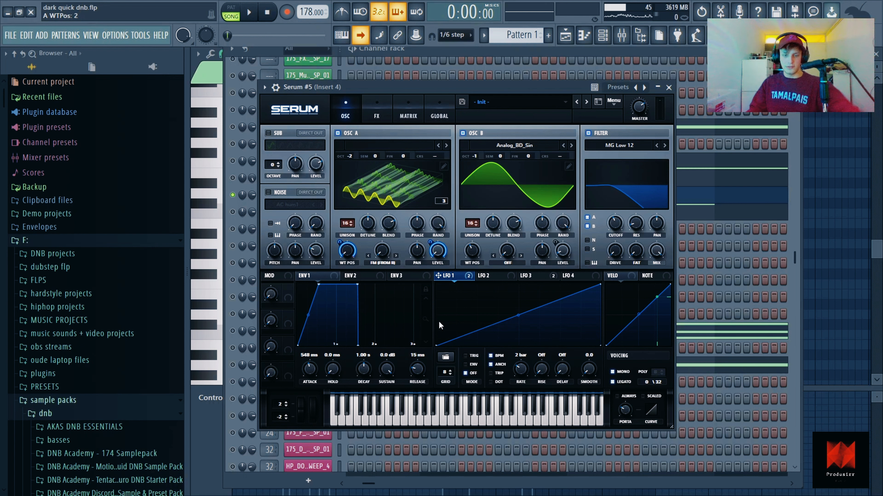
Step: Play back the Serum #5 bass layer, then close its instrument window
{"action": "key", "text": "space"}
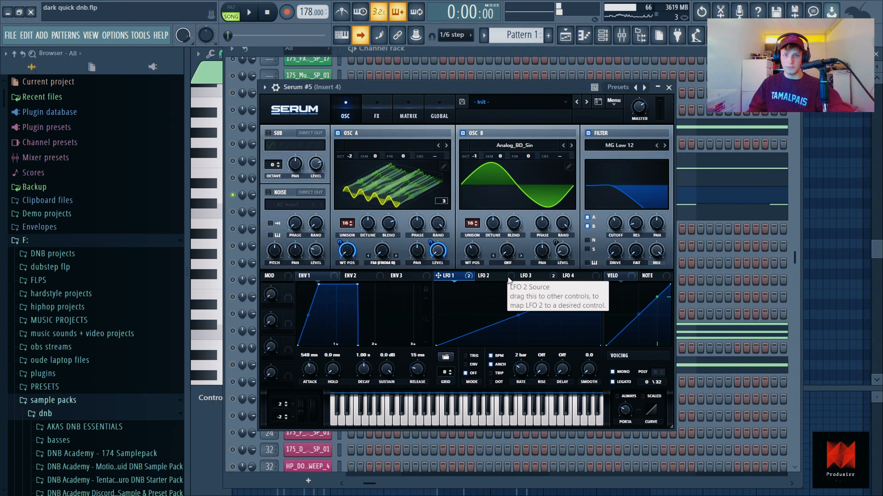
{"action": "key", "text": "space"}
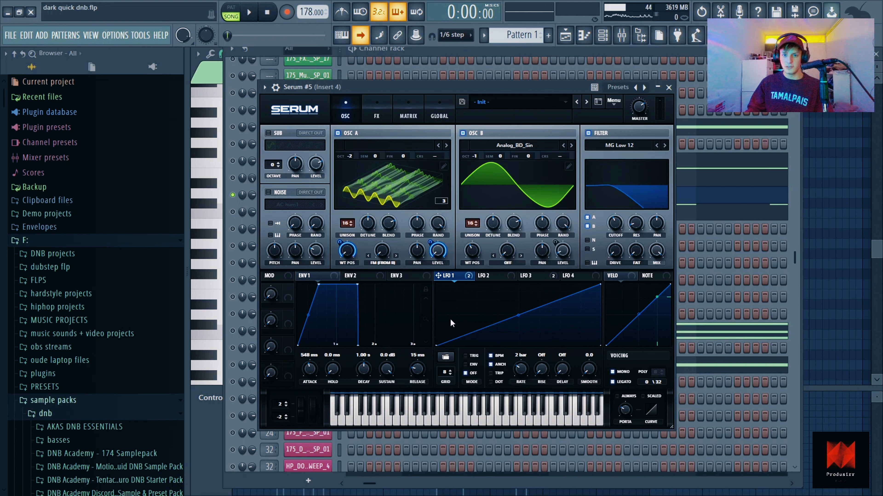
{"action": "left_click", "coordinate": [669, 88]}
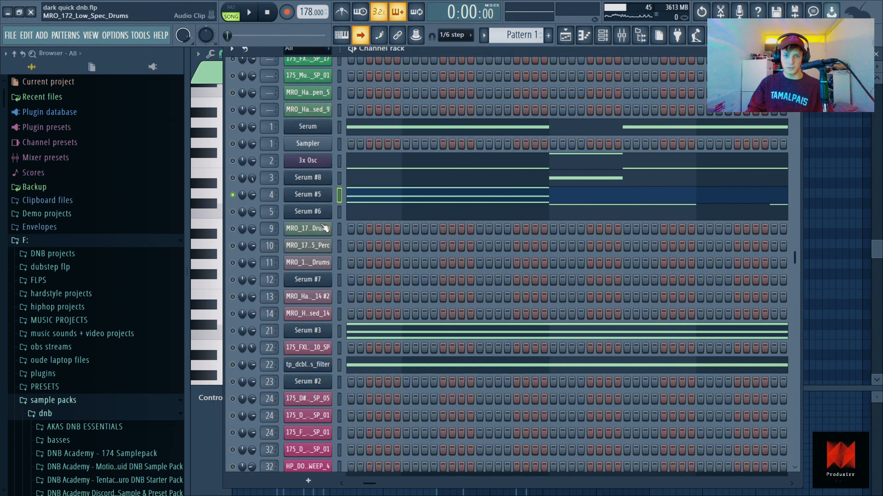
Step: Solo the Serum #6 channel and play it back briefly
{"action": "right_click", "coordinate": [232, 211]}
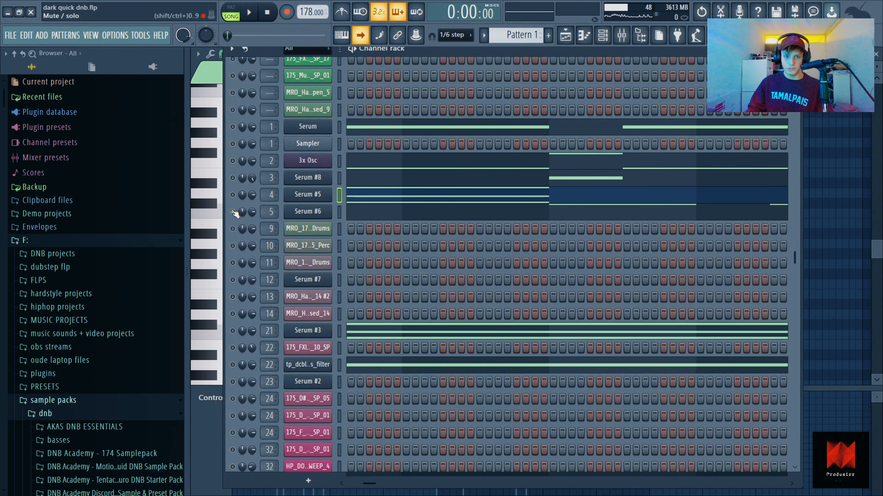
{"action": "key", "text": "space"}
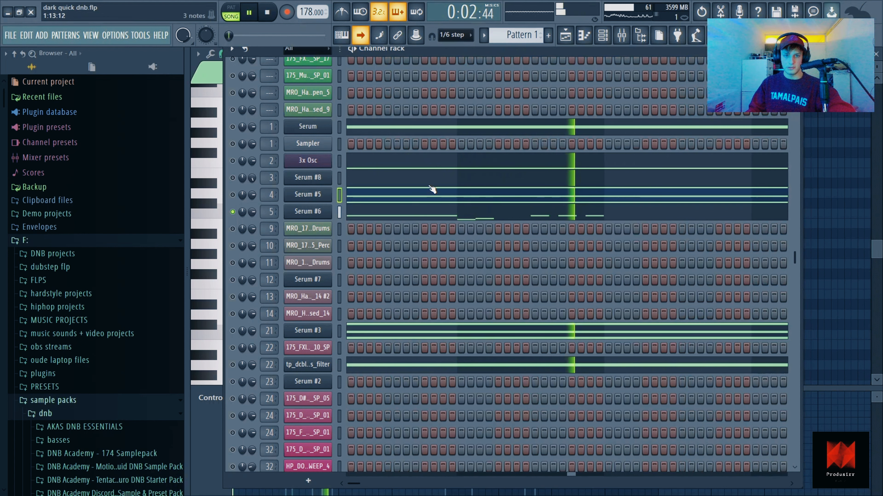
{"action": "key", "text": "space"}
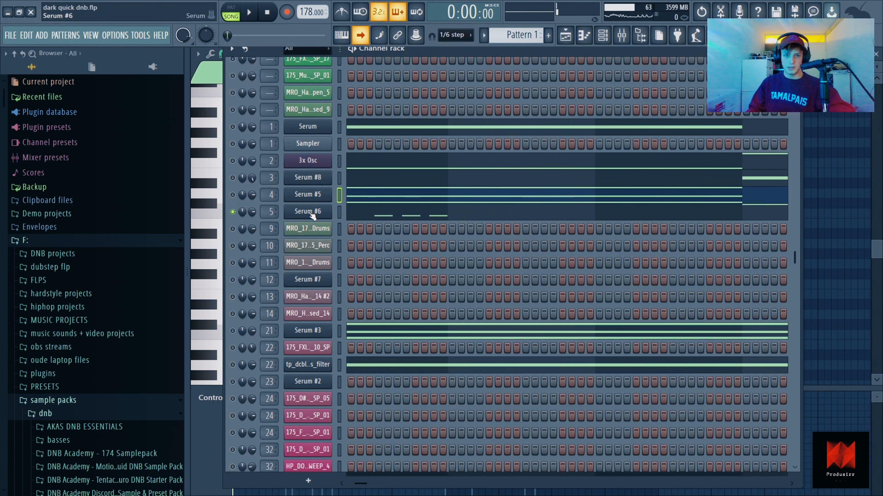
Step: Open Serum #6, review the modulation targets of LFO 2 and its effects rack, and close the instrument
{"action": "left_click", "coordinate": [289, 212]}
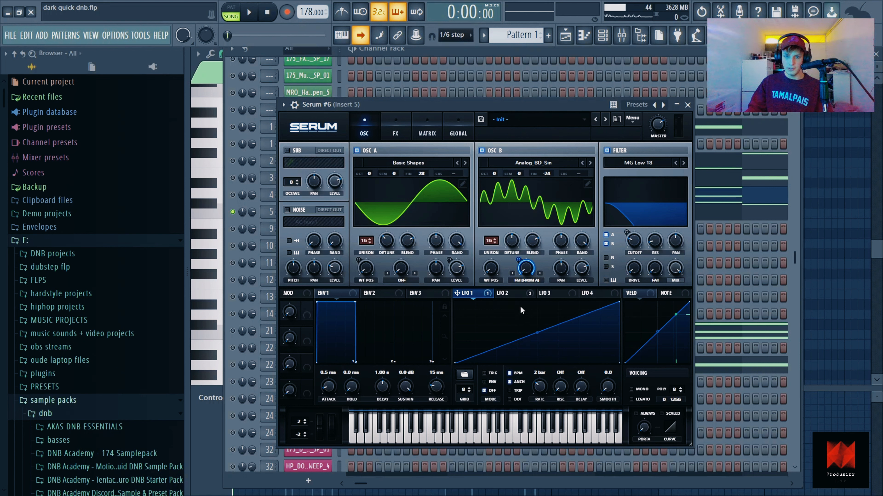
{"action": "left_click", "coordinate": [520, 289]}
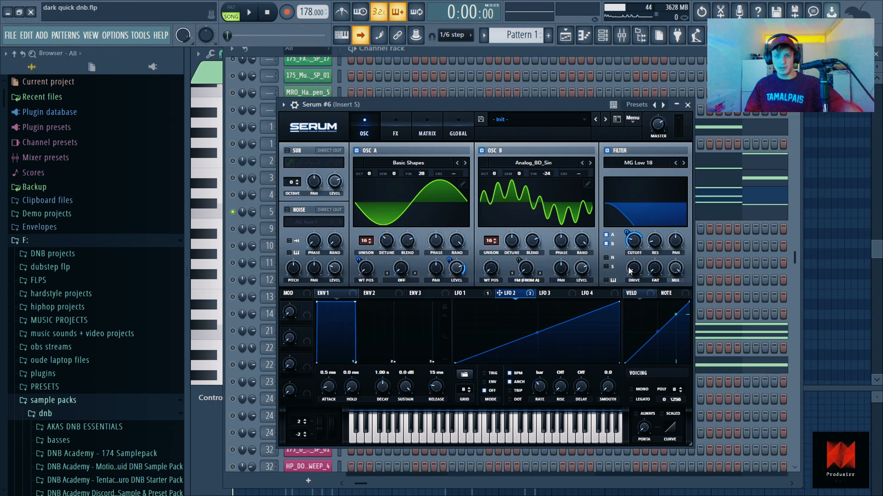
{"action": "left_click", "coordinate": [396, 134]}
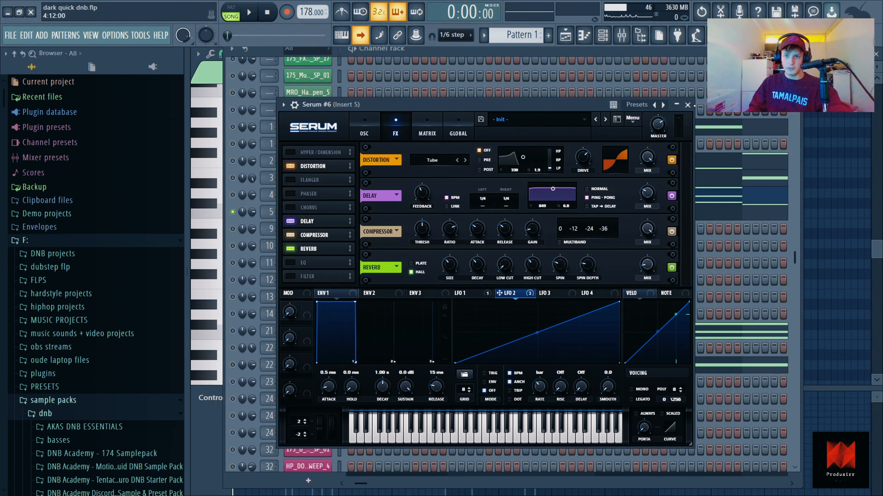
{"action": "left_click", "coordinate": [687, 104]}
Step: Play Serum #6 again and inspect the Fruity parametric EQ 2 on its mixer track, Insert 5
{"action": "key", "text": "space"}
{"action": "key", "text": "F7"}
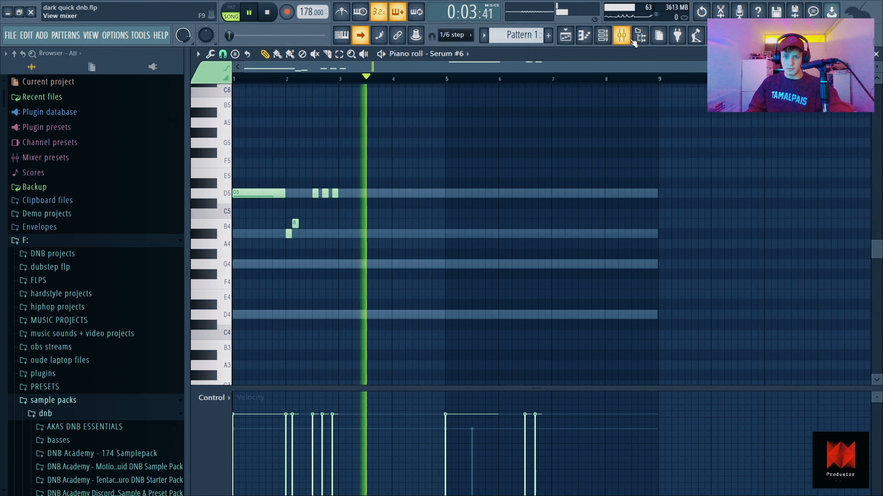
{"action": "key", "text": "space"}
{"action": "left_click", "coordinate": [632, 40]}
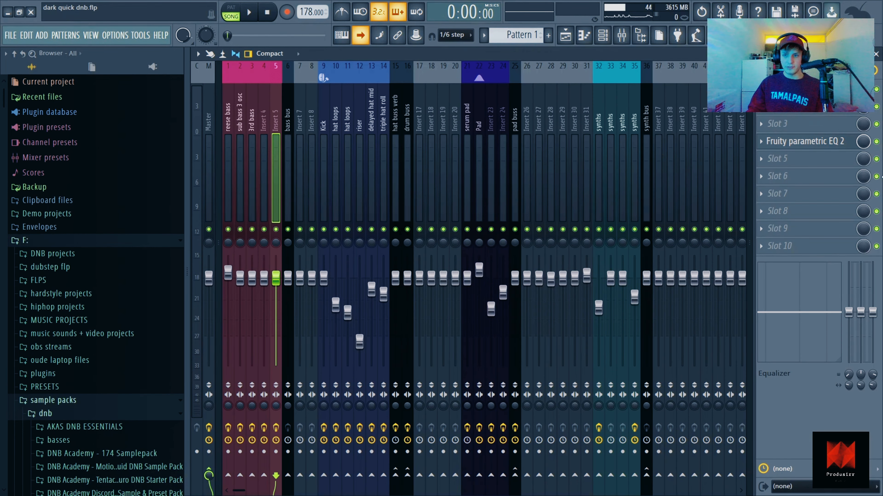
{"action": "left_click", "coordinate": [802, 142]}
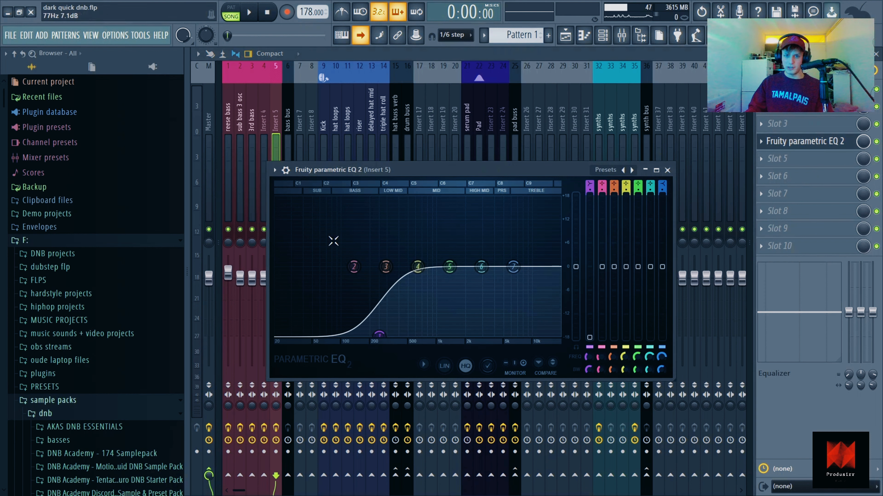
{"action": "left_click", "coordinate": [667, 170]}
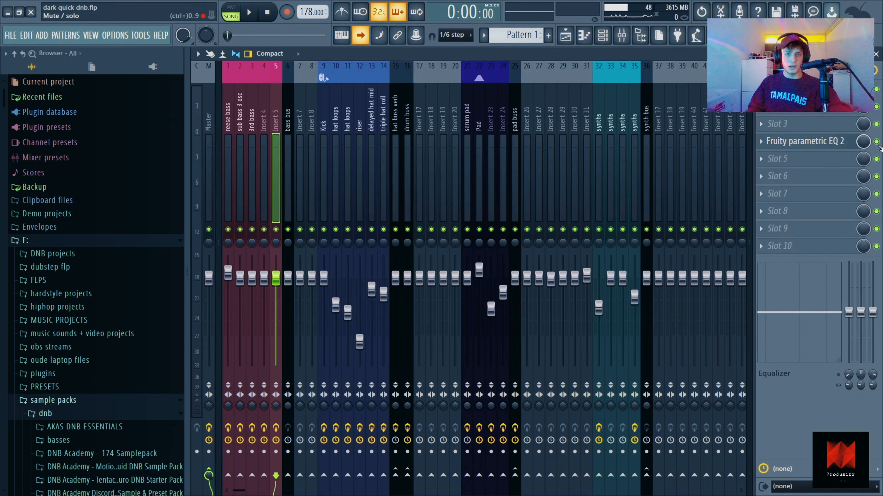
Step: Play the Insert 5 bass while toggling its Fruity parametric EQ 2 to compare the sound
{"action": "key", "text": "space"}
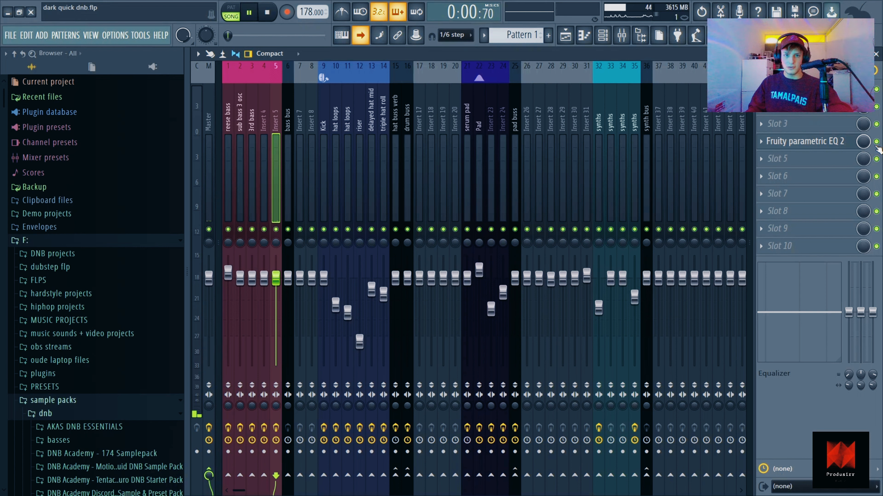
{"action": "left_click", "coordinate": [876, 142]}
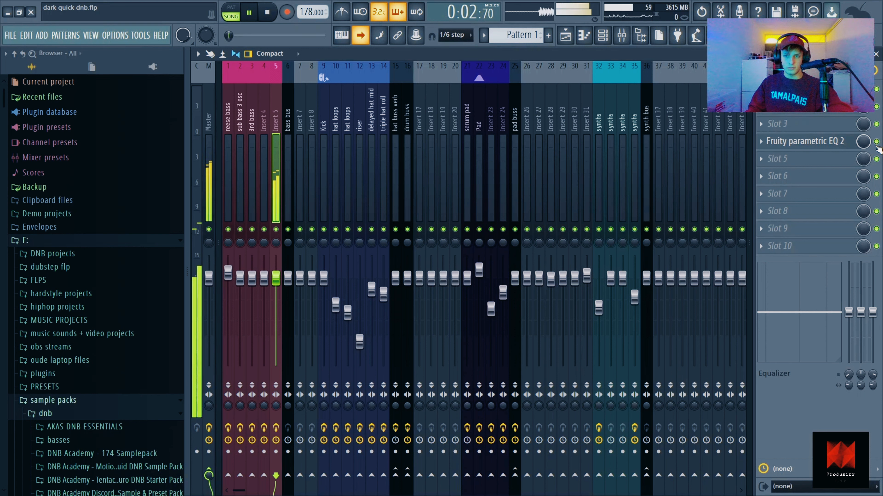
{"action": "key", "text": "space"}
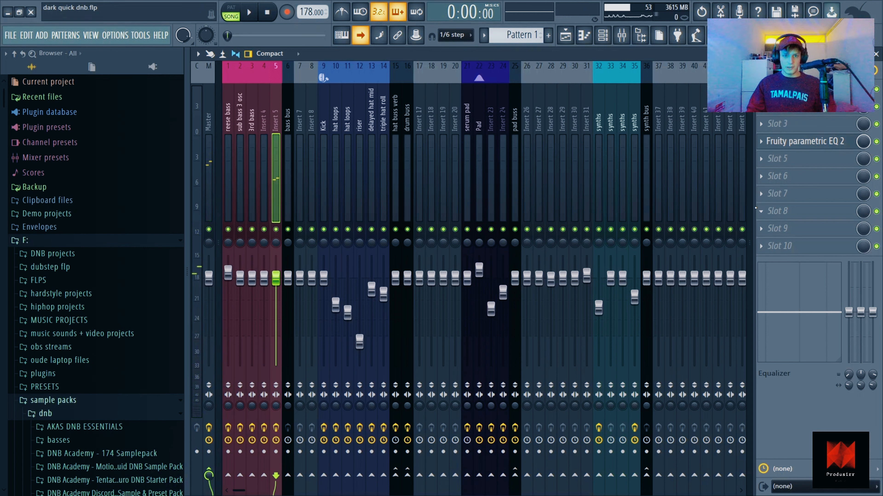
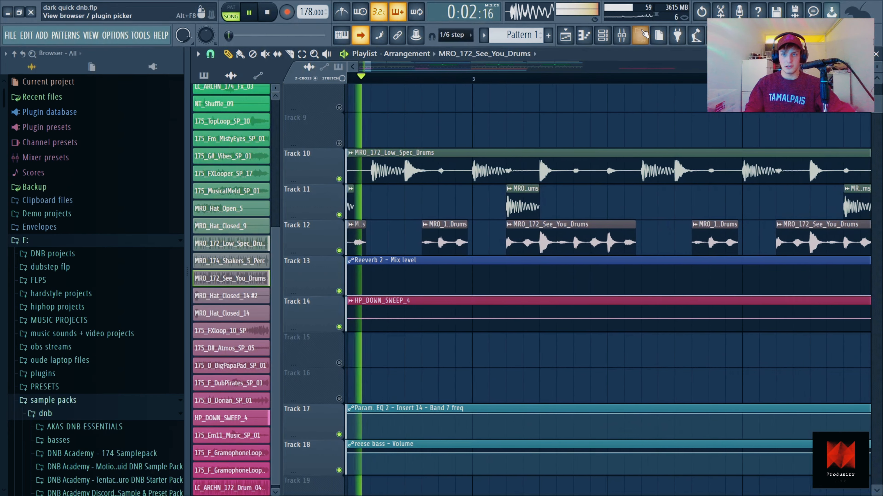
Step: Stop playback and inspect the soothe2 and Fruity parametric EQ 2 effects on the drum buss mixer track
{"action": "left_click", "coordinate": [621, 36]}
{"action": "key", "text": "space"}
{"action": "left_click", "coordinate": [324, 168]}
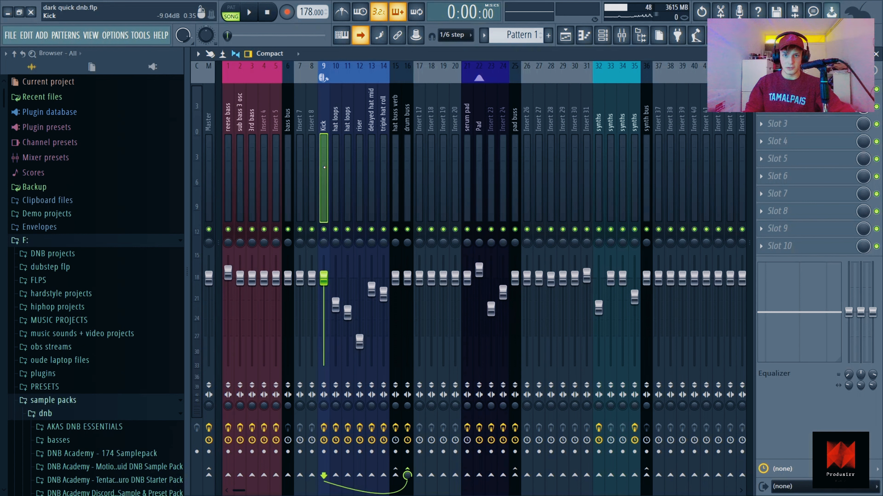
{"action": "left_click", "coordinate": [408, 173]}
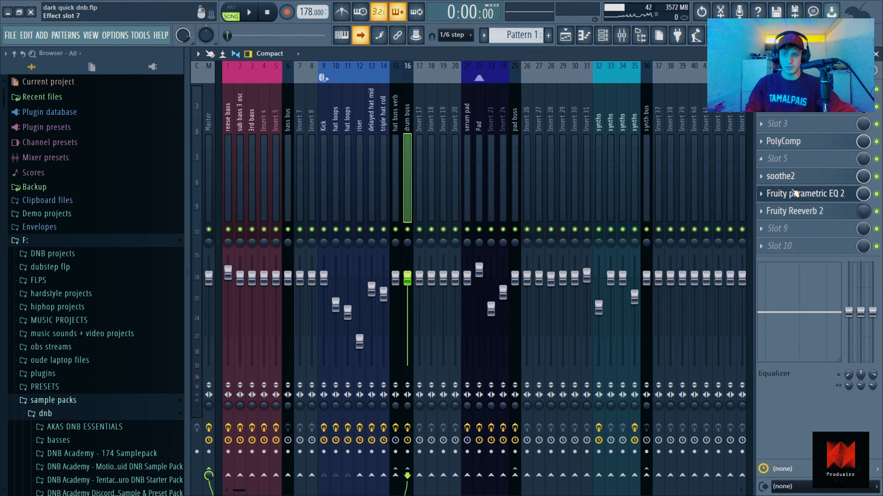
{"action": "left_click", "coordinate": [782, 176]}
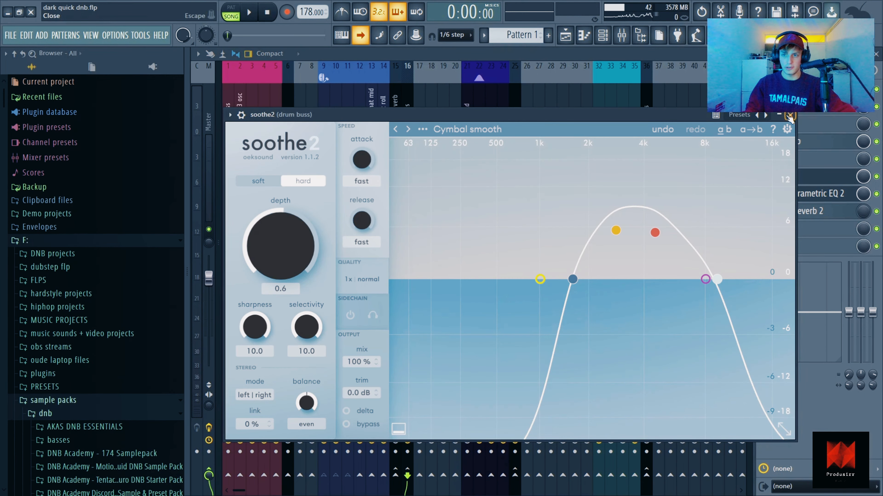
{"action": "left_click", "coordinate": [797, 118]}
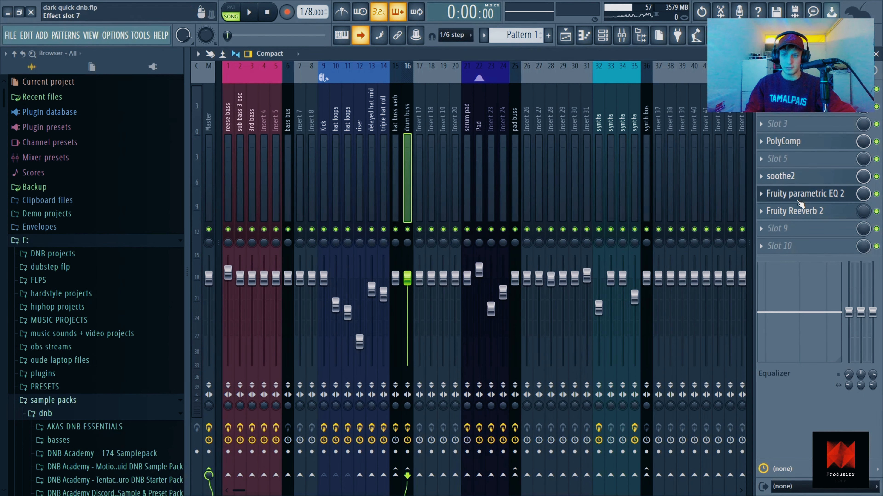
{"action": "left_click", "coordinate": [805, 193]}
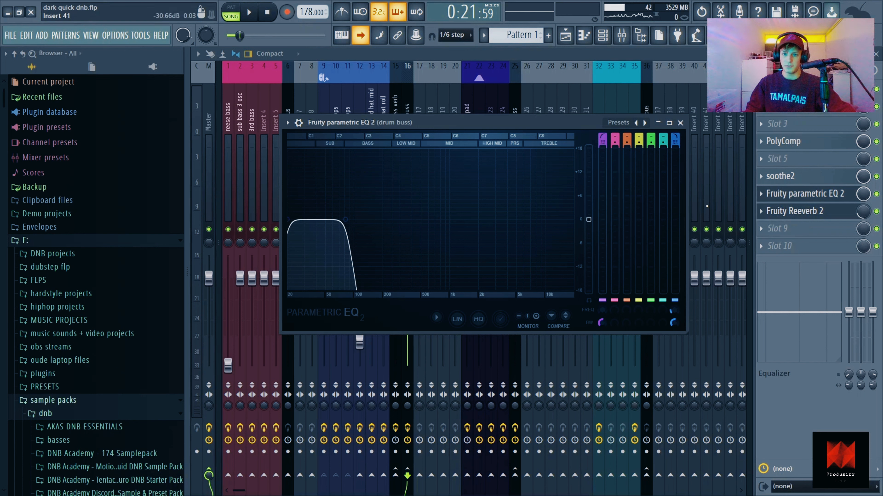
Step: Play the build-up and examine the Reeverb 2 mix level automation in the playlist, returning to the song's start
{"action": "key", "text": "space"}
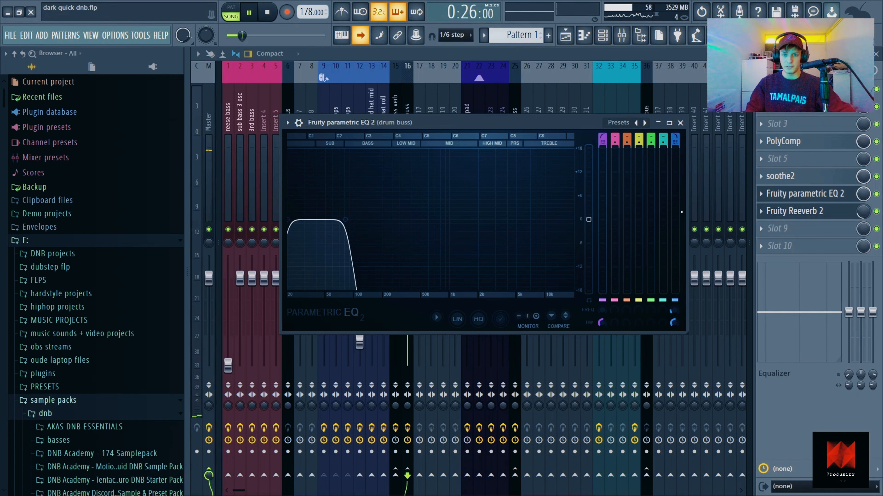
{"action": "key", "text": "Escape"}
{"action": "left_click", "coordinate": [824, 211]}
{"action": "left_click", "coordinate": [564, 41]}
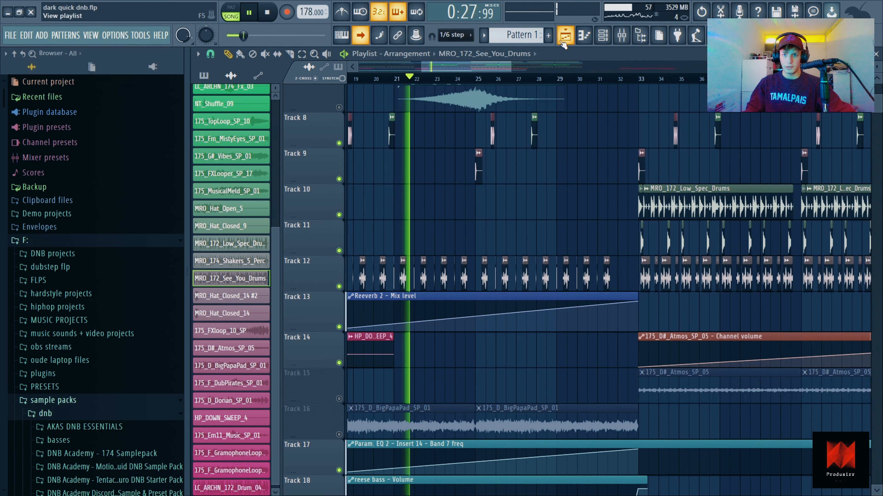
{"action": "scroll", "coordinate": [422, 308], "scroll_direction": "down", "scroll_amount": 3}
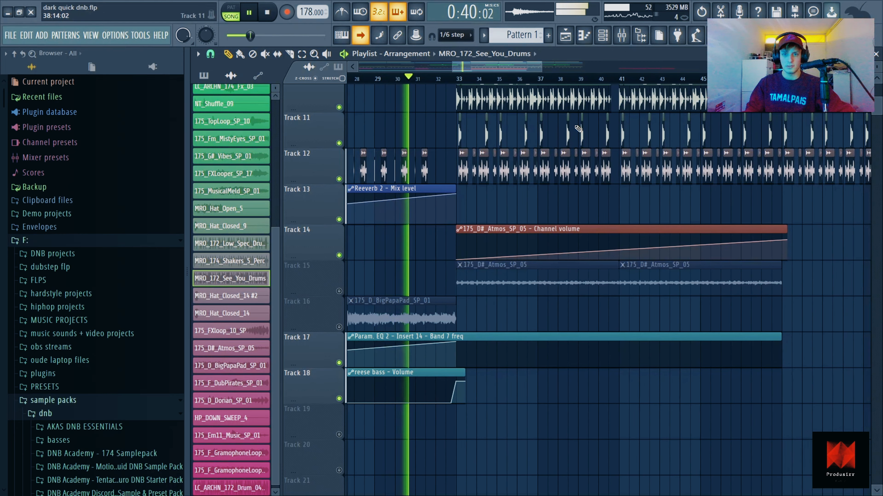
{"action": "key", "text": "space"}
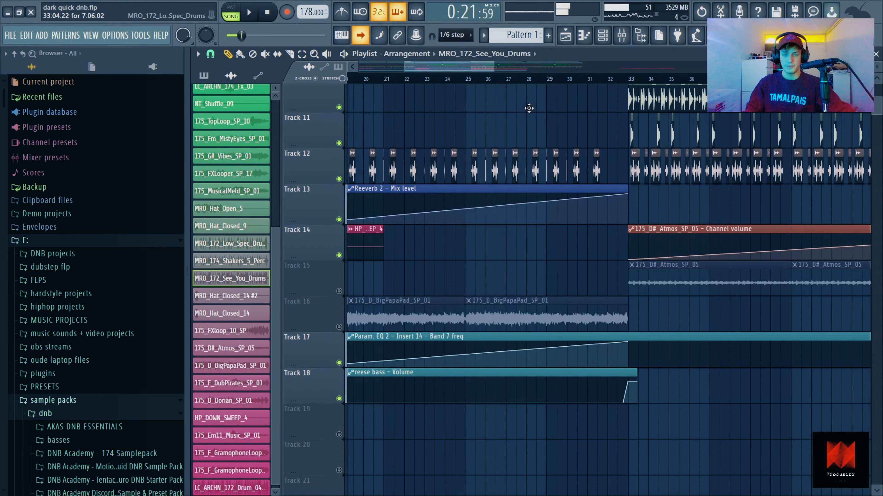
{"action": "left_click", "coordinate": [280, 18]}
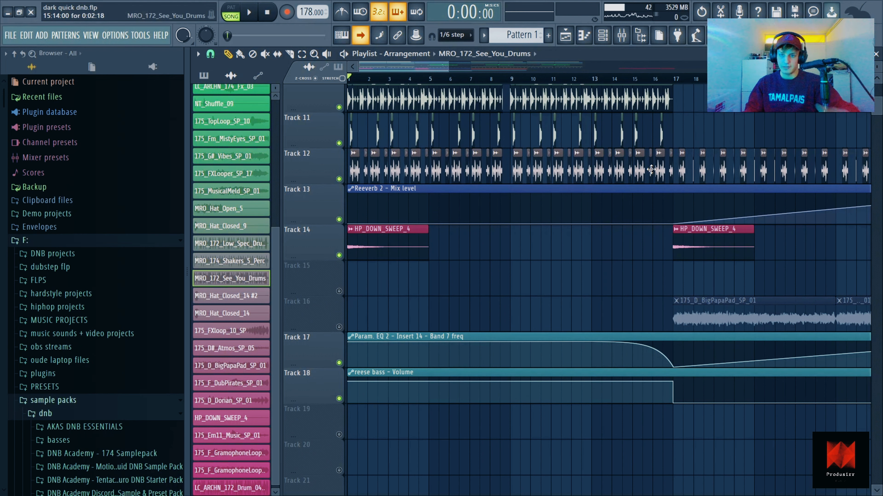
{"action": "scroll", "coordinate": [660, 122], "scroll_direction": "down", "scroll_amount": 4}
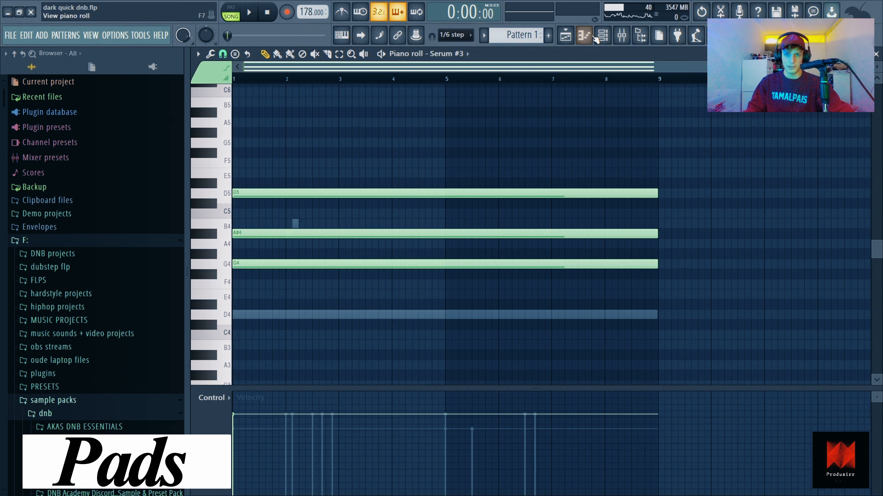
Step: Open the Serum #3 pad instrument from the channel rack and move its window fully into view
{"action": "left_click", "coordinate": [602, 36]}
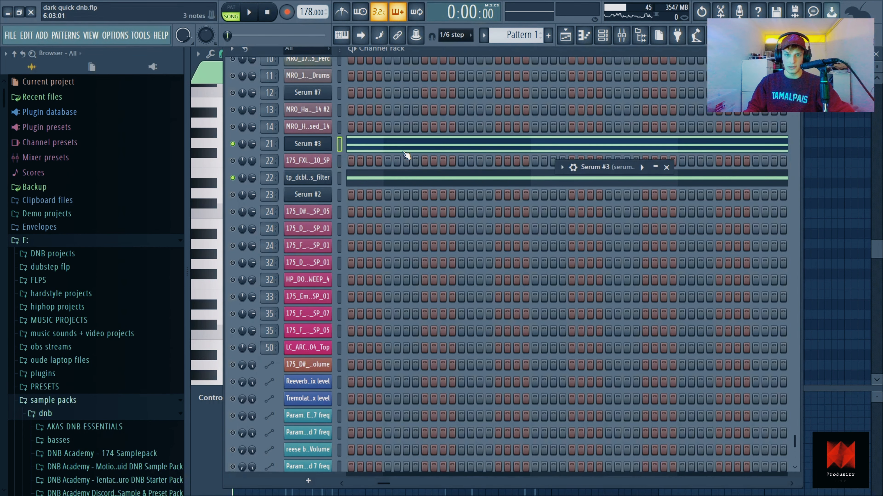
{"action": "left_click", "coordinate": [655, 167]}
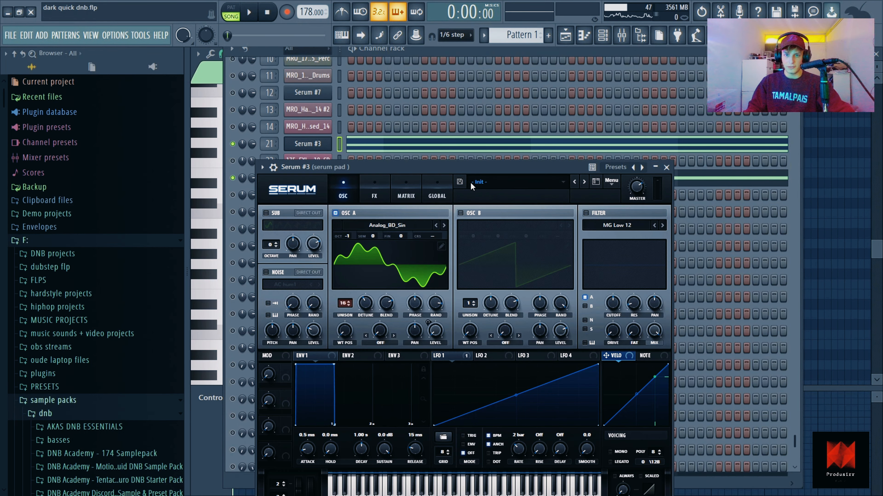
{"action": "left_click_drag", "start_coordinate": [466, 167], "coordinate": [493, 94]}
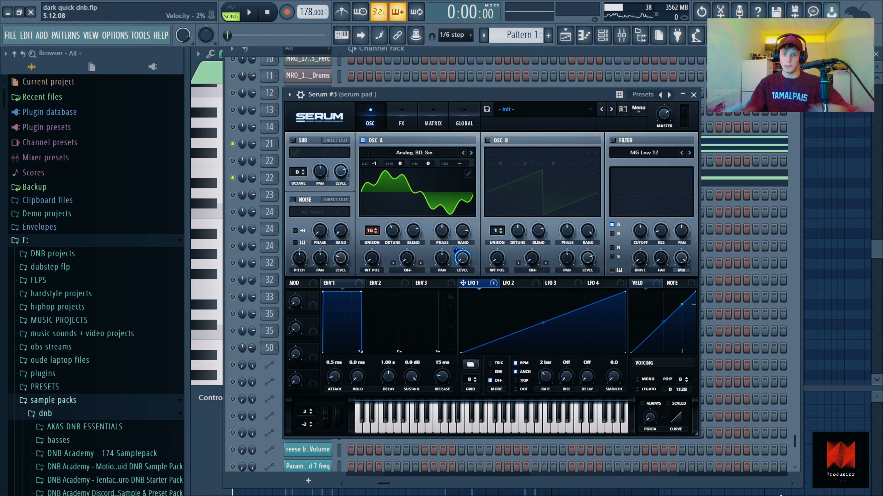
Step: Play the soloed pads and inspect the Fruity parametric EQ 2 on the serum pad mixer track
{"action": "key", "text": "space"}
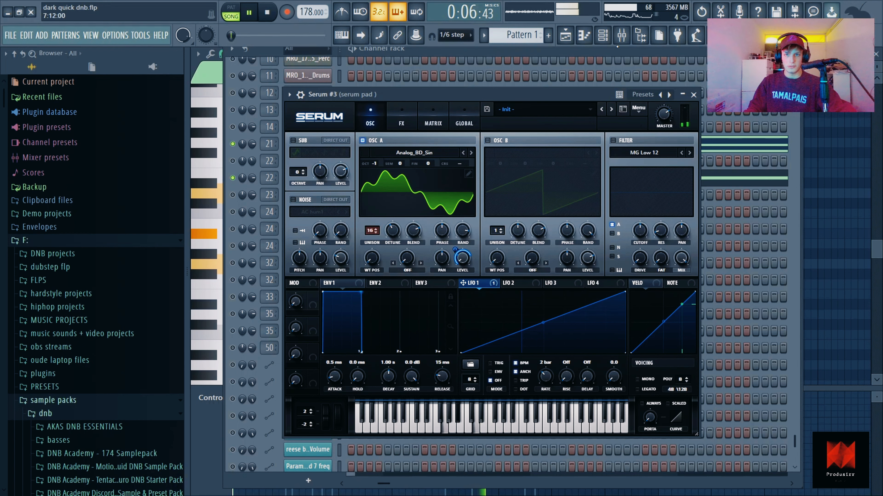
{"action": "left_click", "coordinate": [622, 35]}
{"action": "key", "text": "space"}
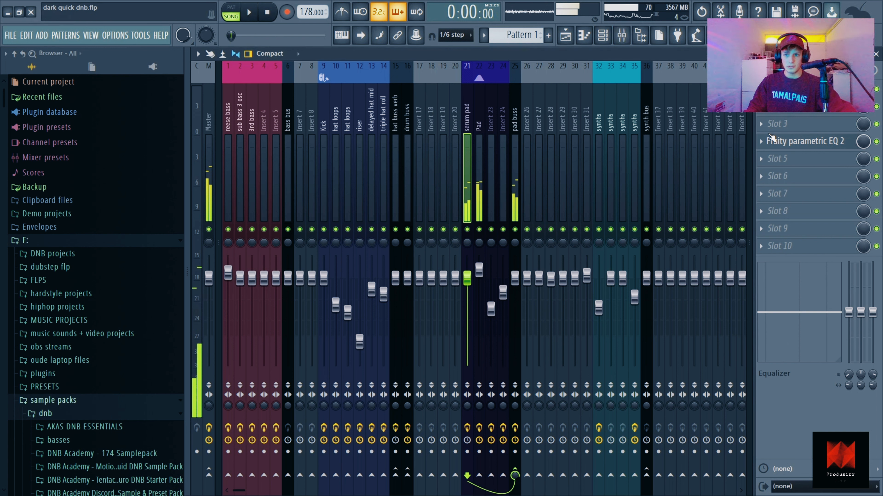
{"action": "left_click", "coordinate": [805, 141]}
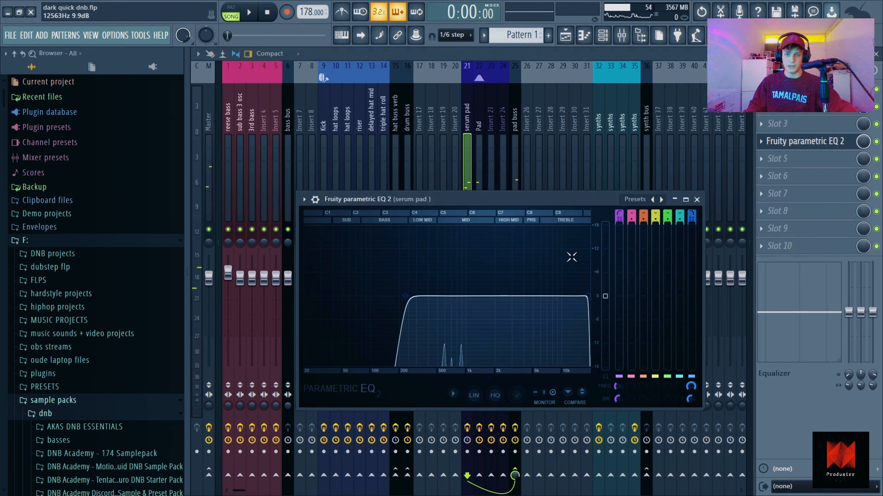
{"action": "left_click", "coordinate": [697, 199]}
Step: Select the pad buss mixer track and inspect the volume curve in its ShaperBox2 effect
{"action": "left_click", "coordinate": [515, 191]}
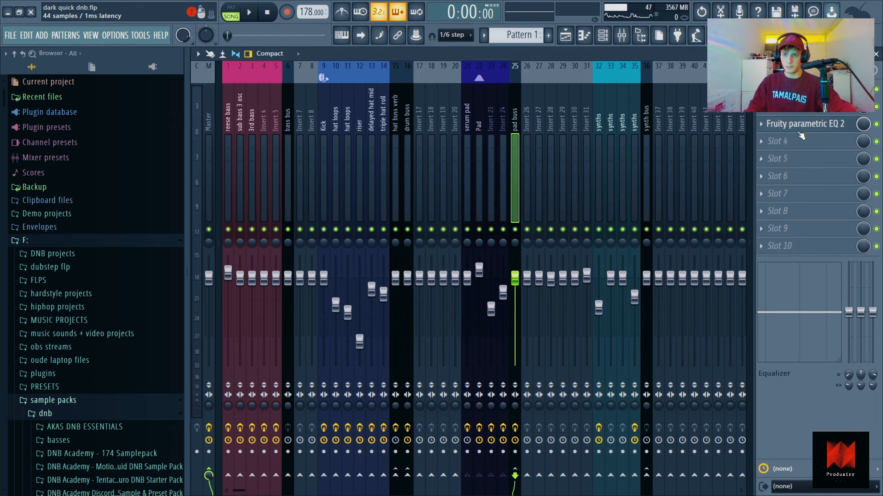
{"action": "left_click", "coordinate": [800, 89]}
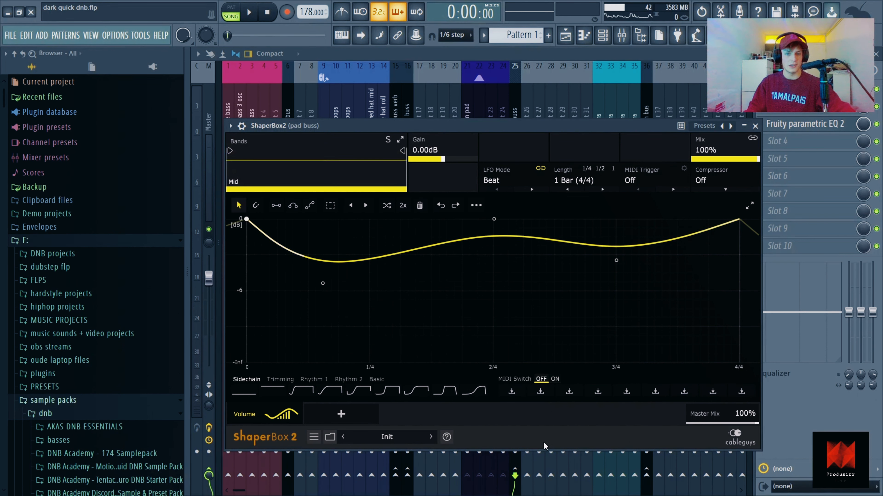
{"action": "left_click", "coordinate": [758, 126]}
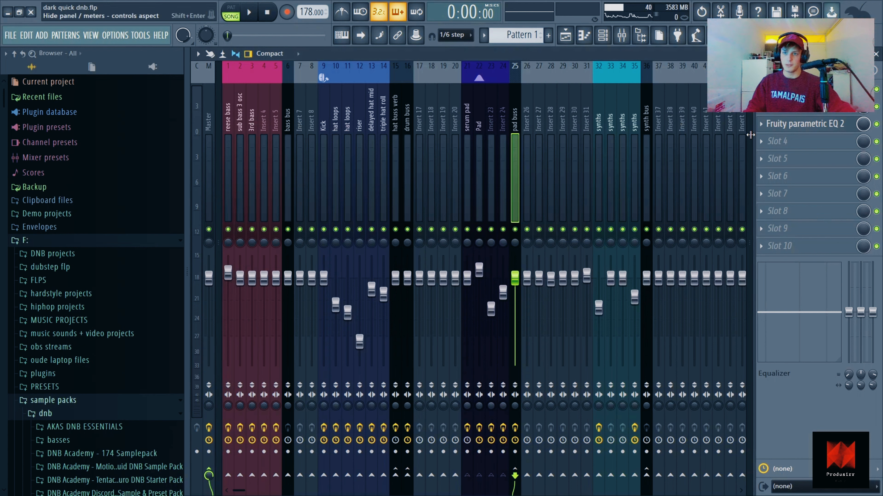
{"action": "left_click", "coordinate": [746, 104]}
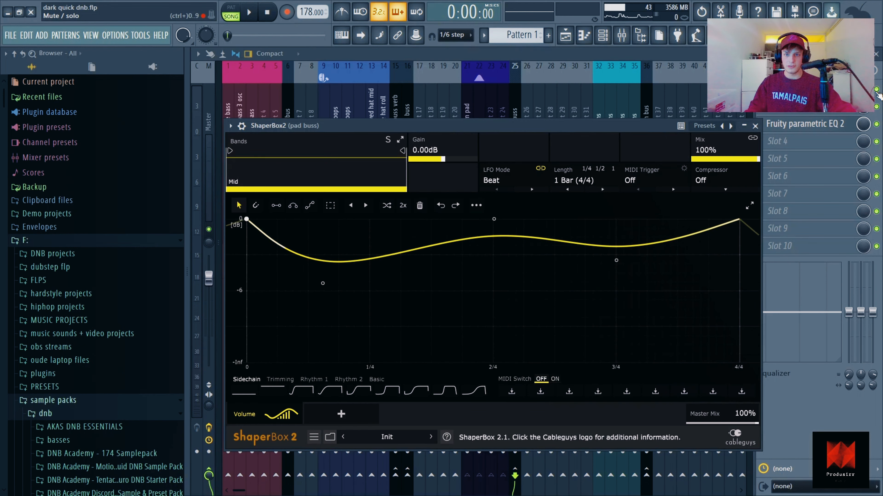
Step: Close the ShaperBox2 window, play the soloed pads and select the Pad mixer track
{"action": "key", "text": "Escape"}
{"action": "key", "text": "space"}
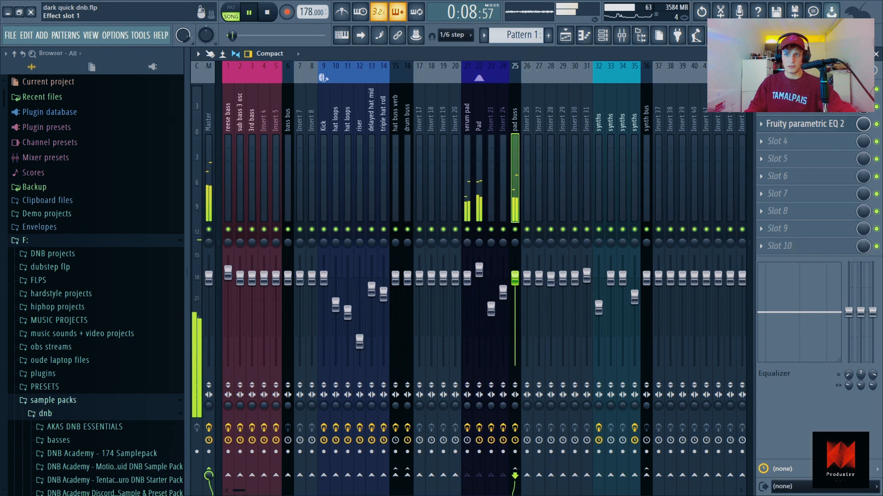
{"action": "key", "text": "space"}
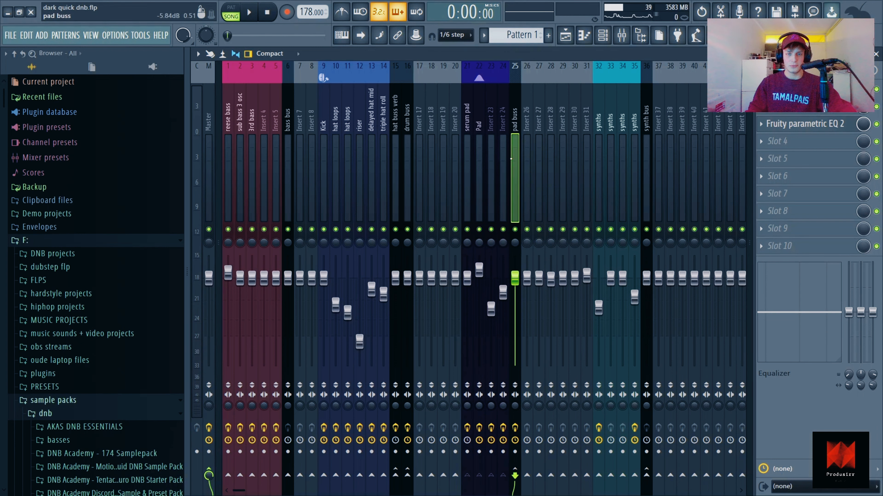
{"action": "left_click", "coordinate": [479, 174]}
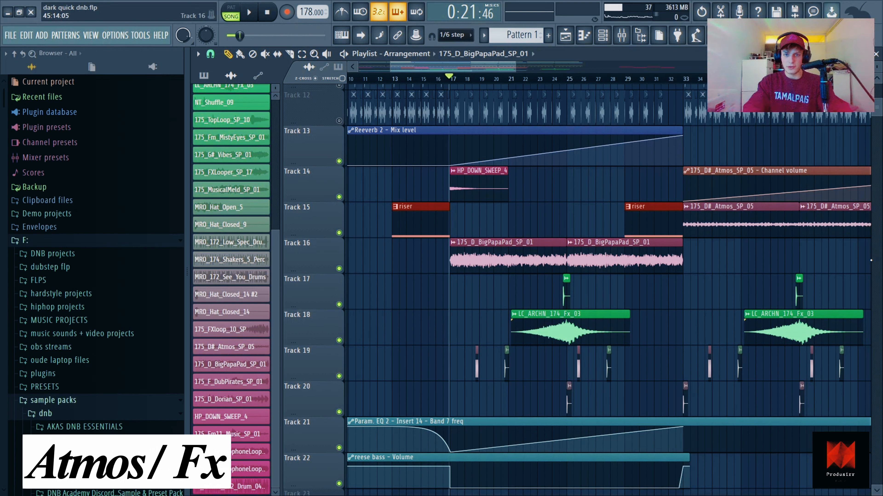
Step: Play the atmosphere and FX clips in the playlist from bar 17
{"action": "key", "text": "space"}
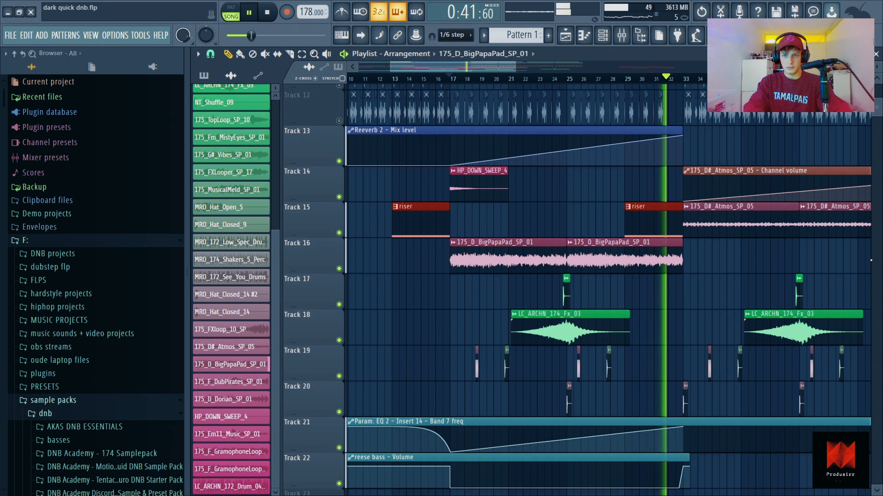
{"action": "key", "text": "space"}
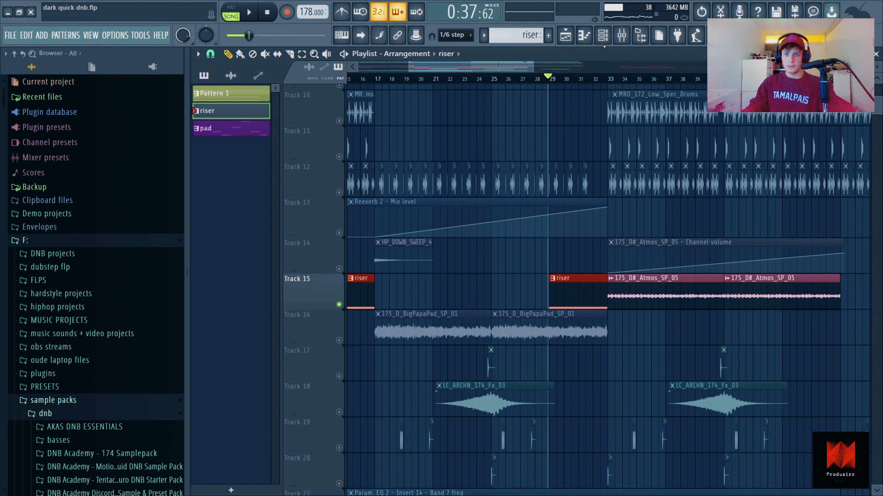
Step: Examine the riser pattern's note in the piano roll and open its Serum #7 instrument from the channel rack
{"action": "left_click", "coordinate": [603, 35]}
{"action": "left_click", "coordinate": [367, 86]}
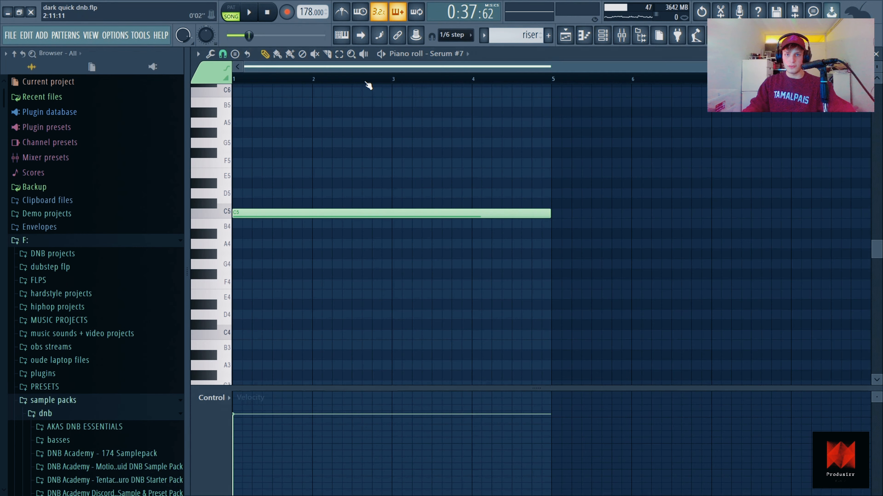
{"action": "left_click", "coordinate": [602, 35]}
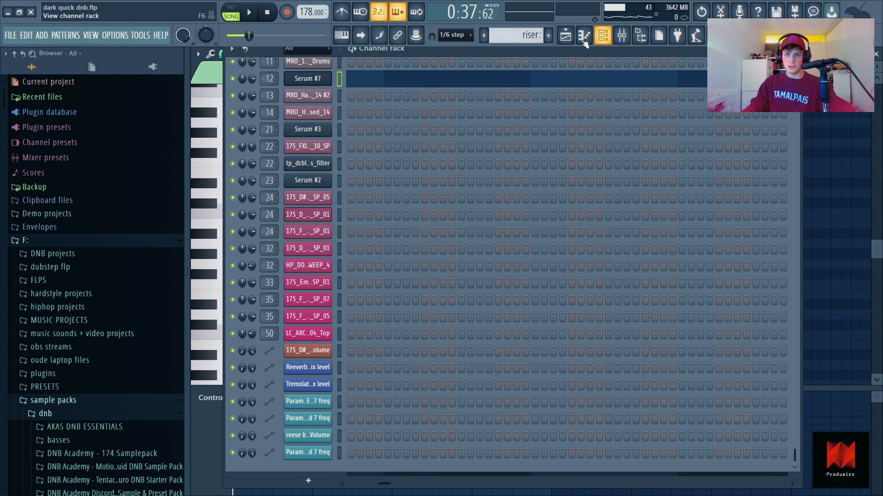
{"action": "left_click", "coordinate": [316, 78]}
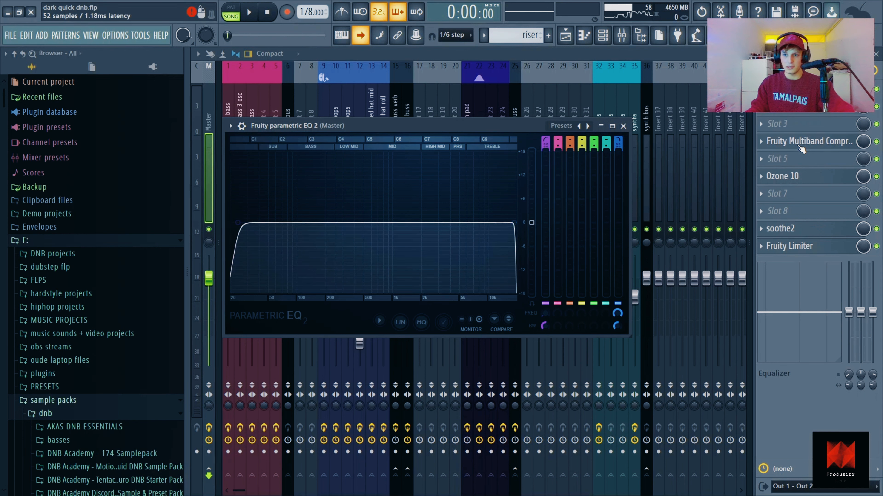
Step: Inspect the Fruity Multiband Compressor on the master track and look through its preset list without choosing one
{"action": "left_click", "coordinate": [806, 141]}
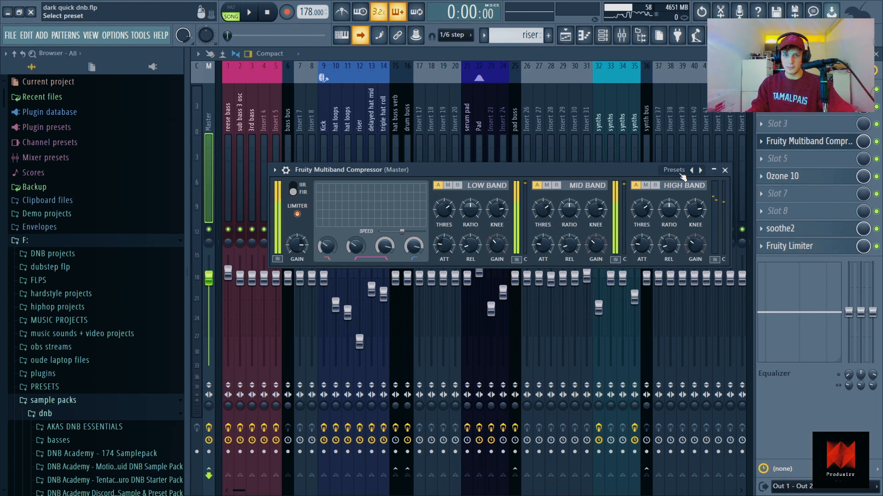
{"action": "left_click", "coordinate": [680, 174]}
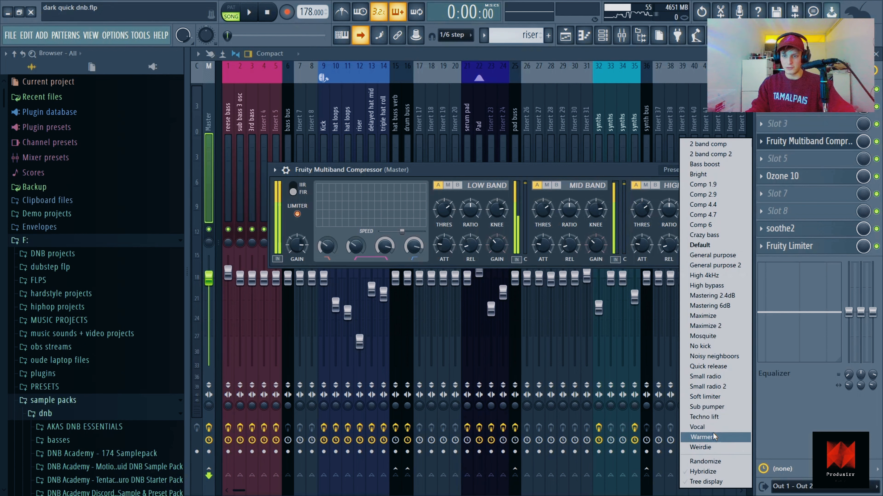
{"action": "left_click", "coordinate": [594, 177]}
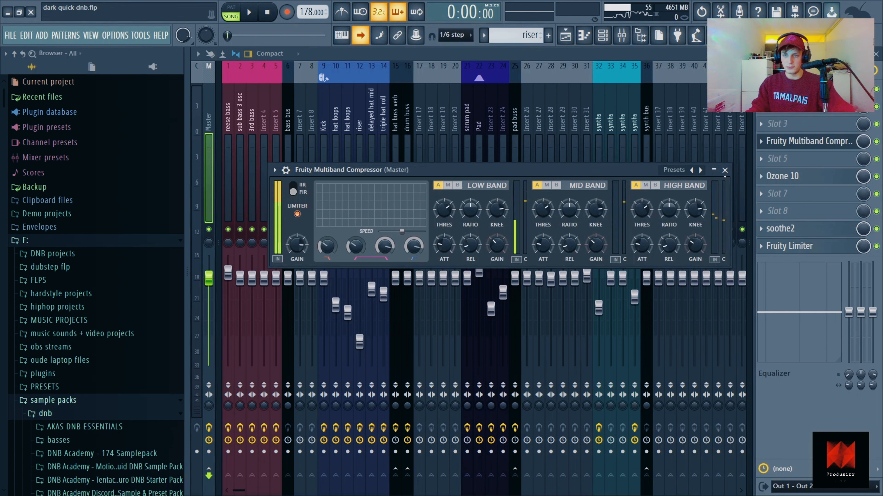
{"action": "left_click", "coordinate": [724, 170]}
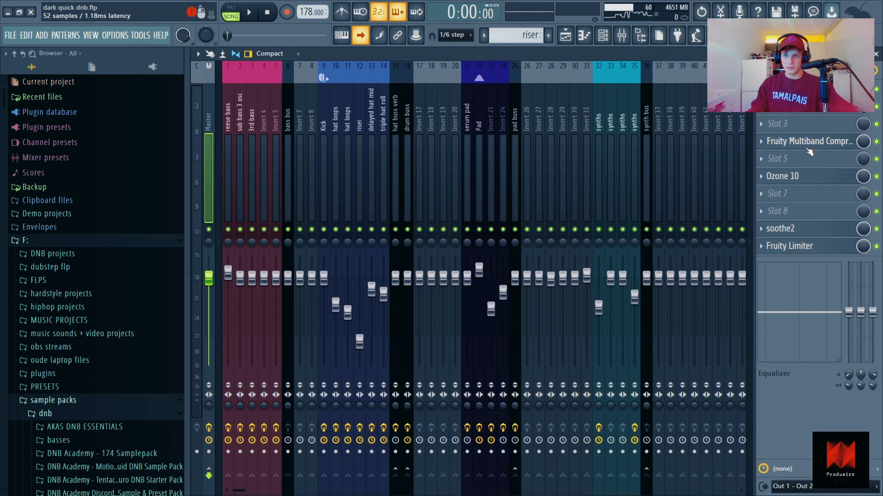
{"action": "left_click", "coordinate": [808, 148]}
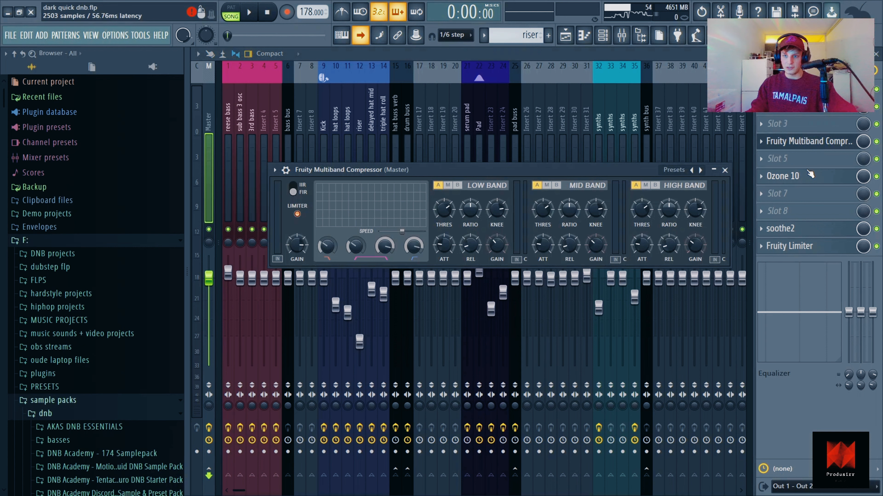
Step: Inspect the Ozone 10 Imager's stereo width settings and the soothe2 curve on the master track
{"action": "left_click", "coordinate": [809, 176]}
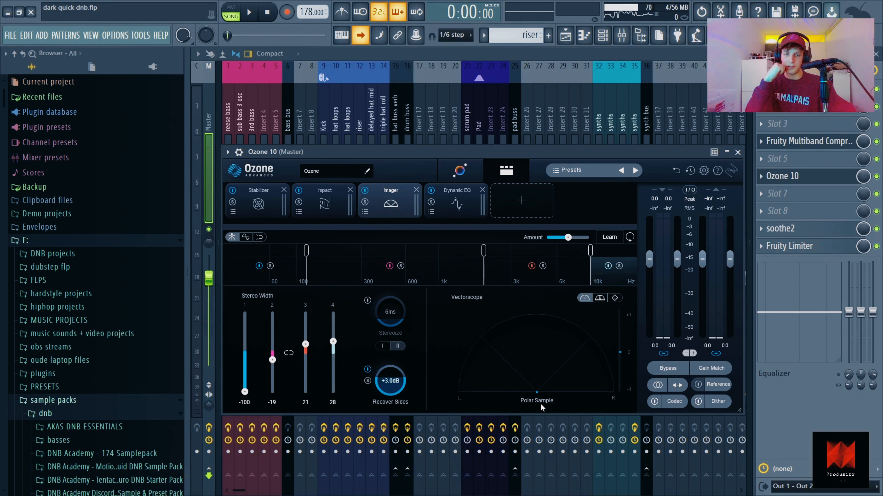
{"action": "left_click", "coordinate": [782, 176]}
{"action": "left_click", "coordinate": [781, 229]}
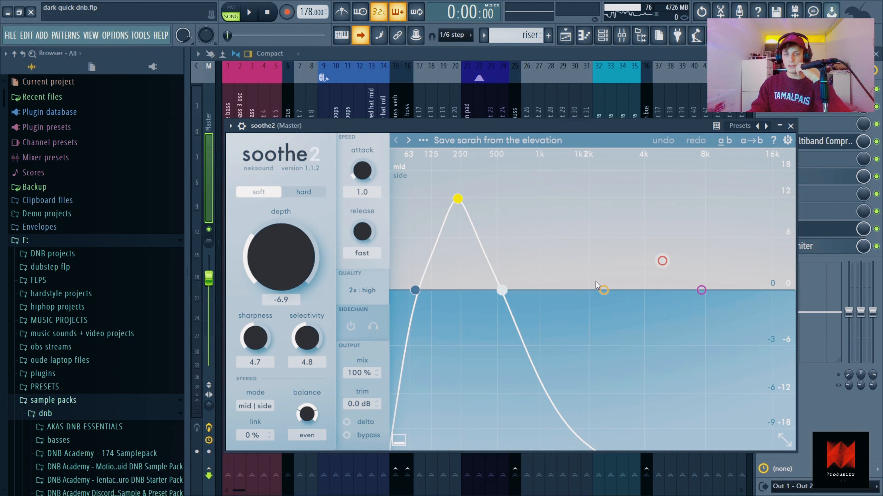
{"action": "left_click", "coordinate": [790, 126]}
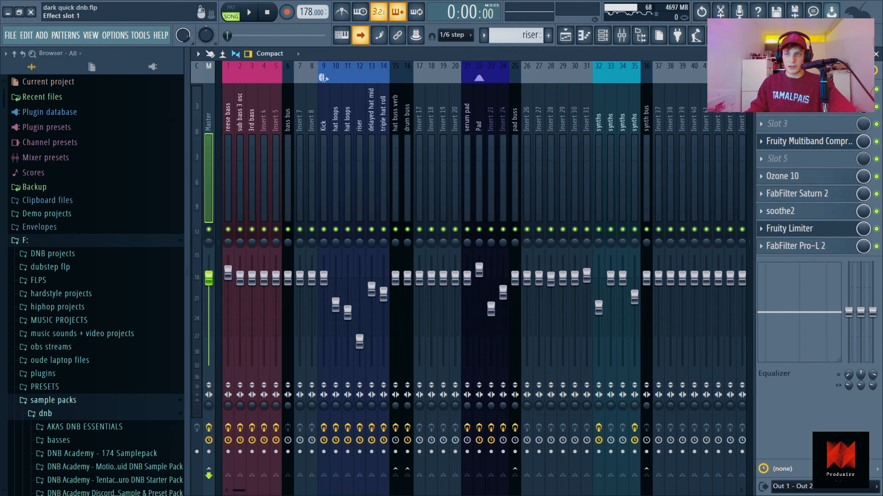
Step: Review the Fruity parametric EQ 2 and Fruity Multiband Compressor in the updated master effect chain
{"action": "left_click", "coordinate": [799, 89]}
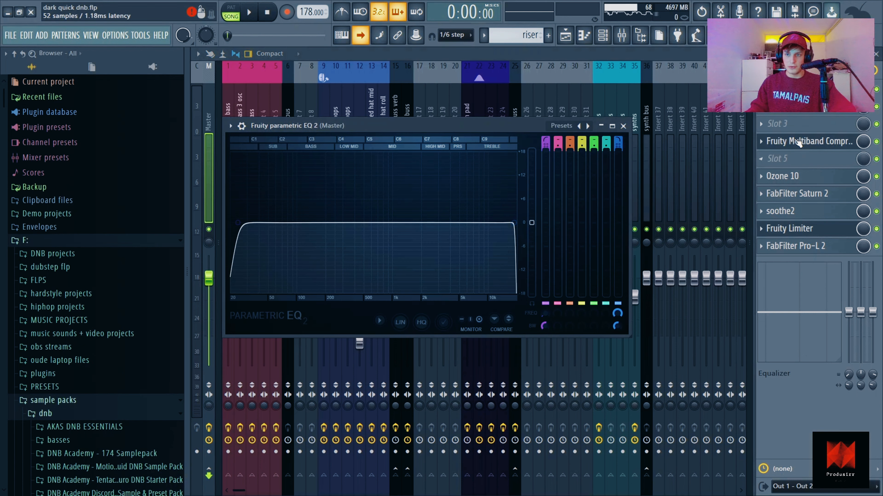
{"action": "left_click", "coordinate": [803, 142]}
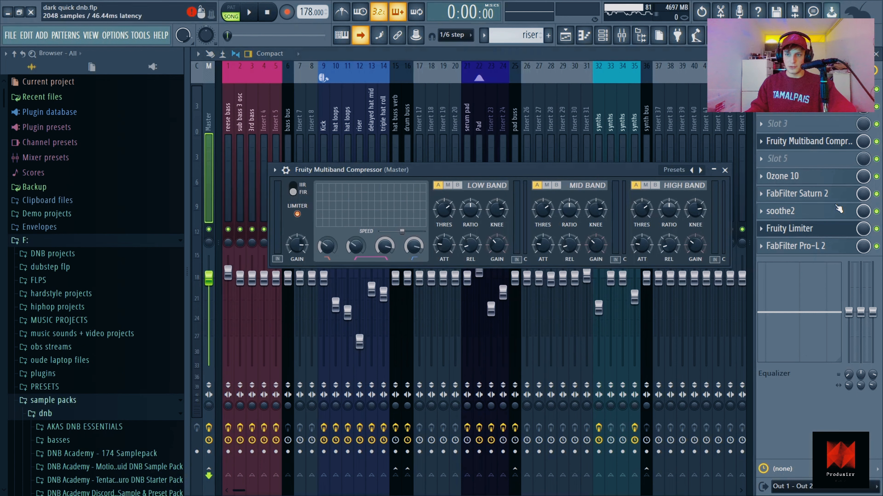
Step: Inspect the saturation style of each of the four frequency bands in FabFilter Saturn 2 on the master track
{"action": "left_click", "coordinate": [799, 196]}
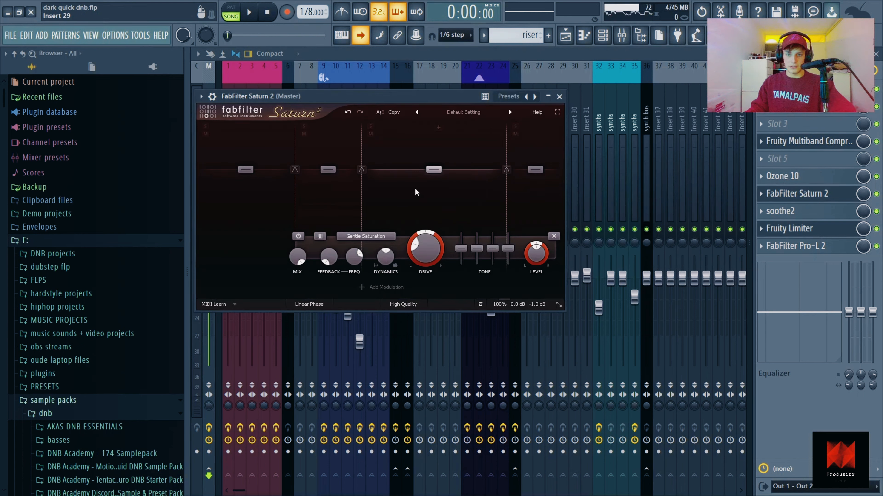
{"action": "left_click", "coordinate": [527, 196]}
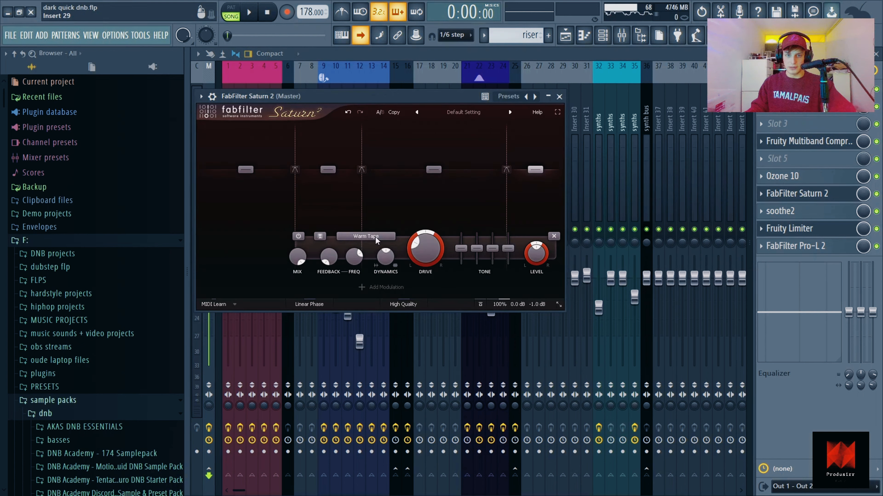
{"action": "left_click", "coordinate": [437, 202]}
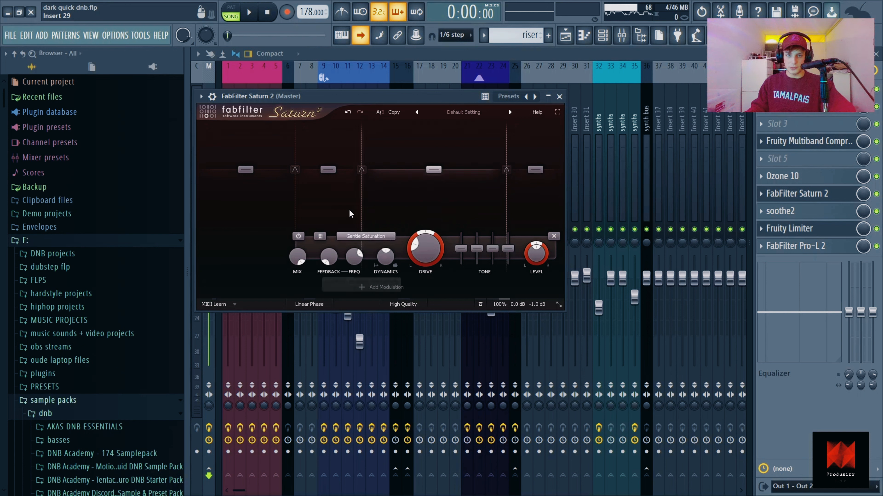
{"action": "left_click", "coordinate": [325, 205]}
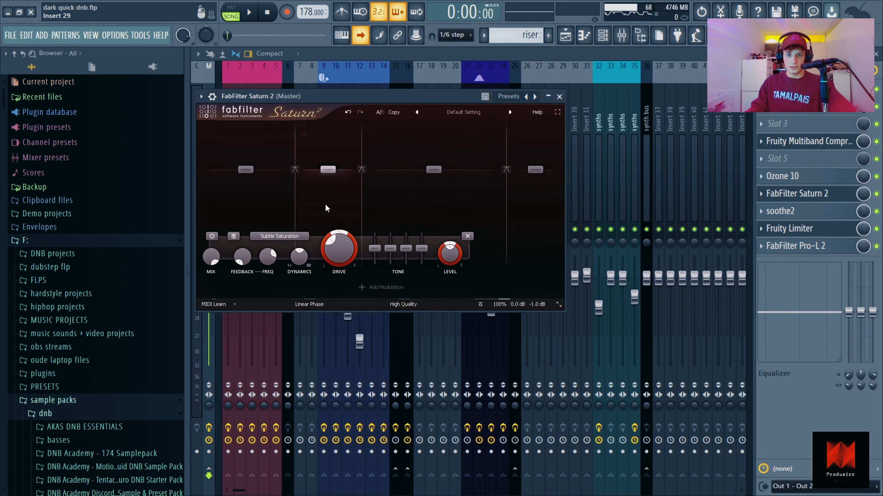
{"action": "left_click", "coordinate": [231, 205]}
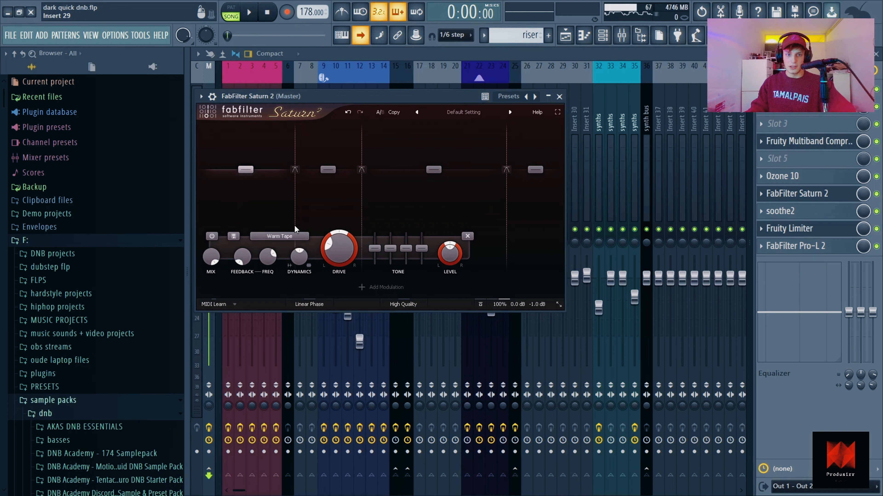
{"action": "left_click", "coordinate": [286, 238]}
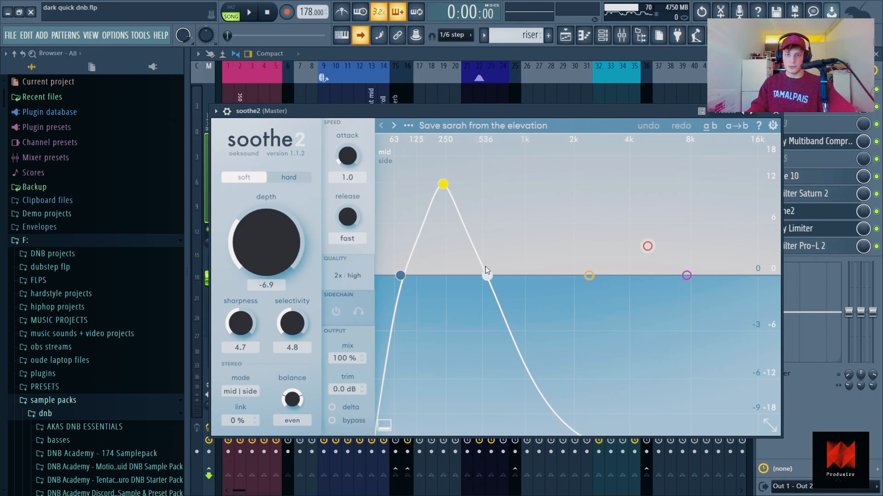
Step: Close soothe2 and inspect the Fruity Limiter and FabFilter Pro-L 2 settings on the master track
{"action": "left_click", "coordinate": [778, 113]}
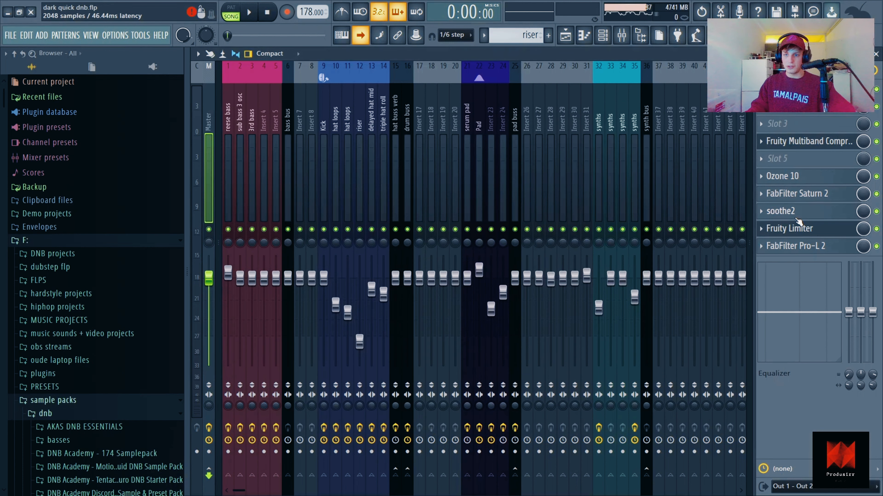
{"action": "left_click", "coordinate": [795, 229]}
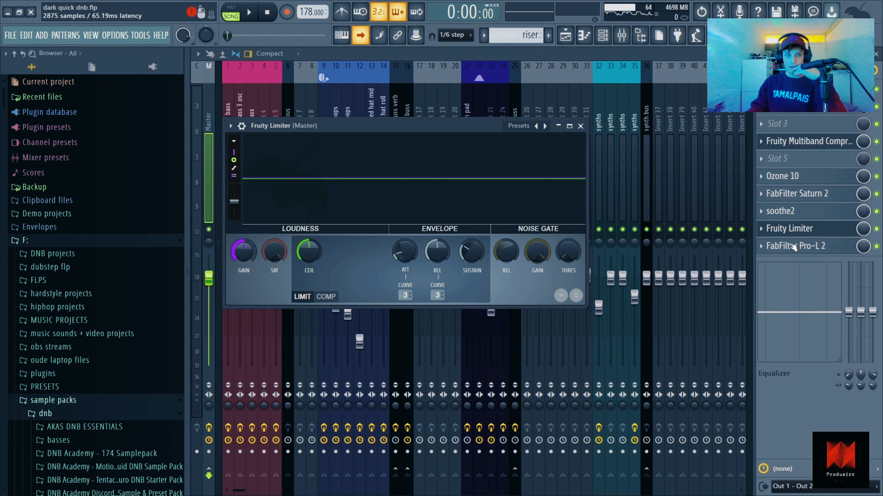
{"action": "left_click", "coordinate": [805, 247]}
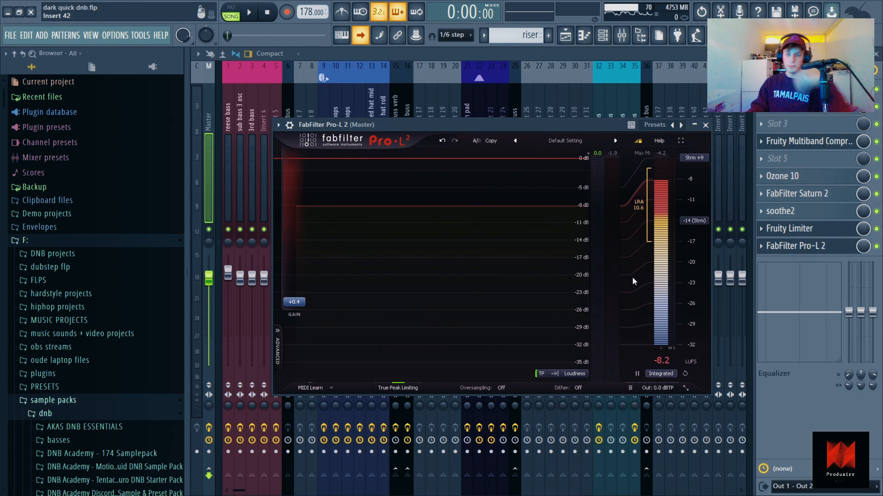
{"action": "key", "text": "Escape"}
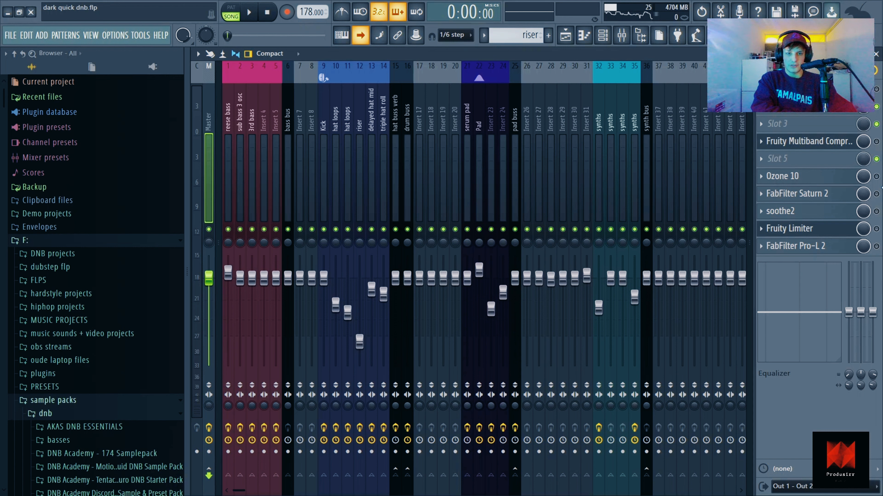
Step: Play the song from the start with the master track's effects bypassed
{"action": "key", "text": "space"}
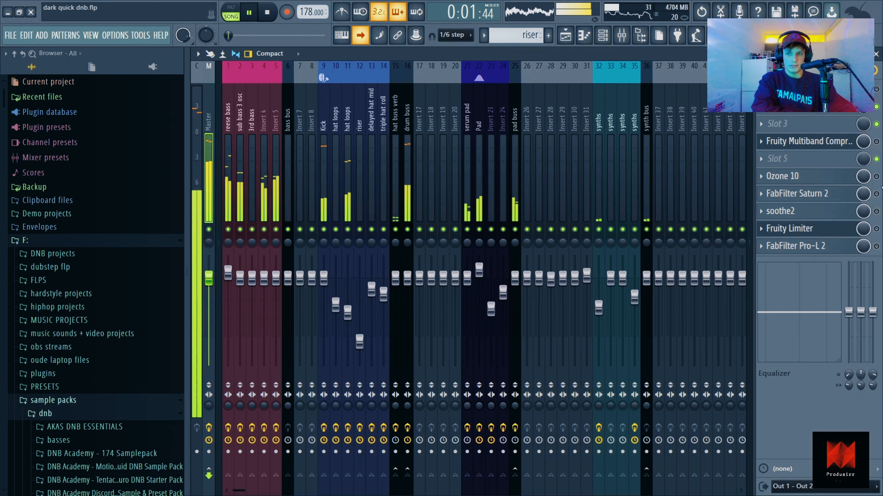